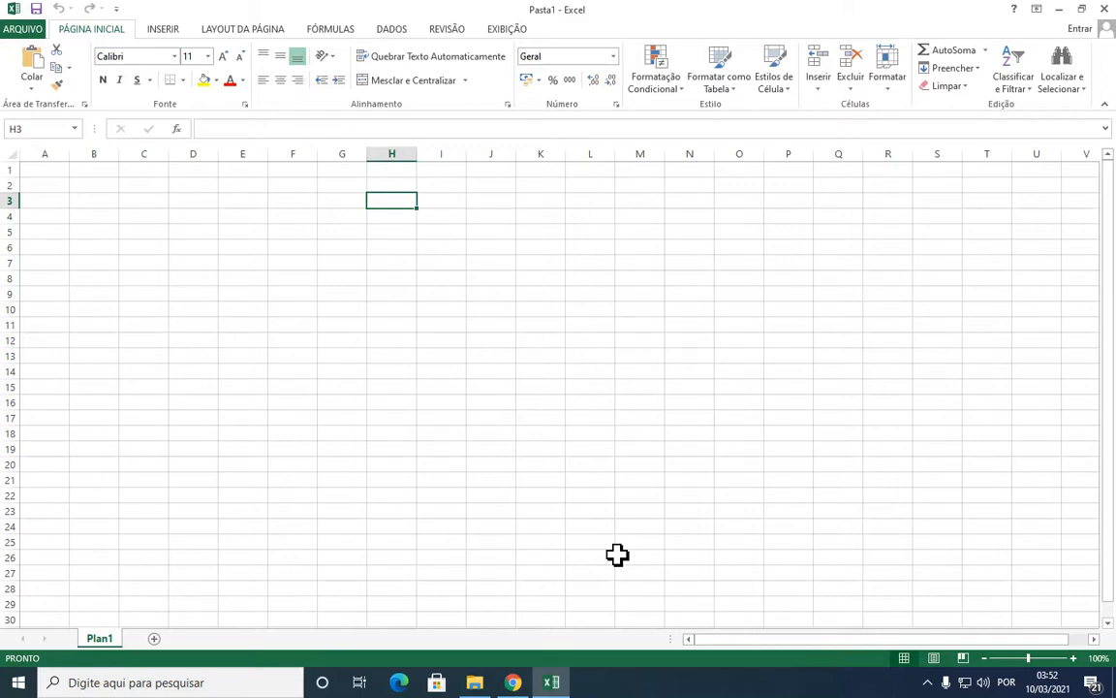
# Step: Check in the Excel add-ins list that Solver and Ferramentas de Análise are enabled, leaving the list unchanged
pyautogui.click(392, 31)
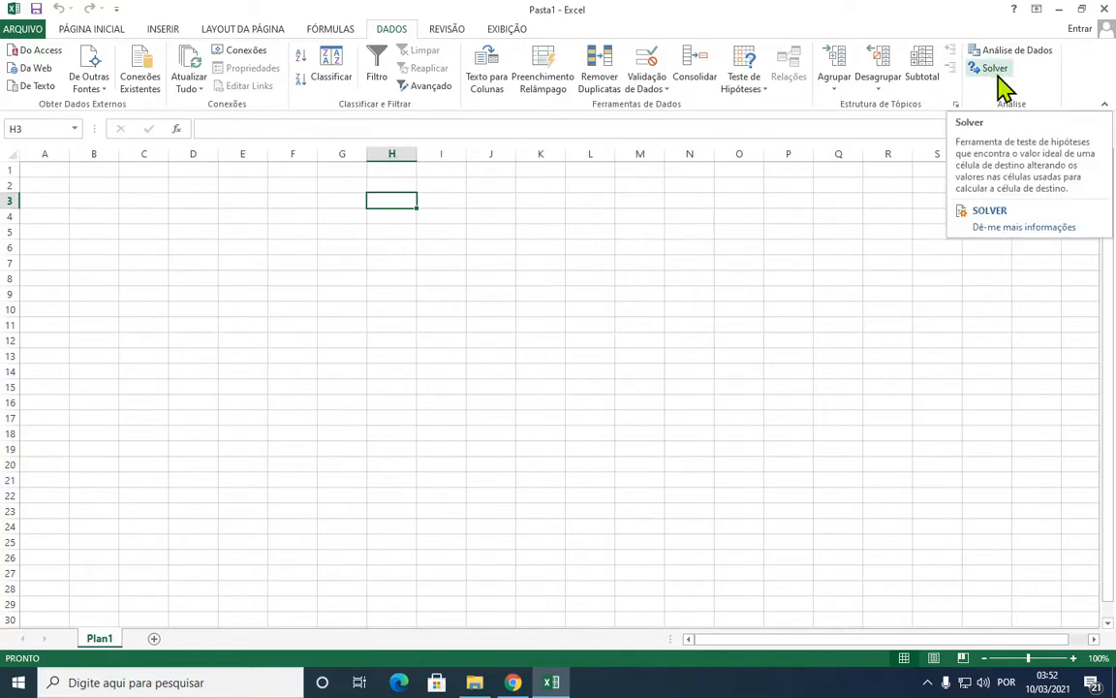
pyautogui.click(25, 29)
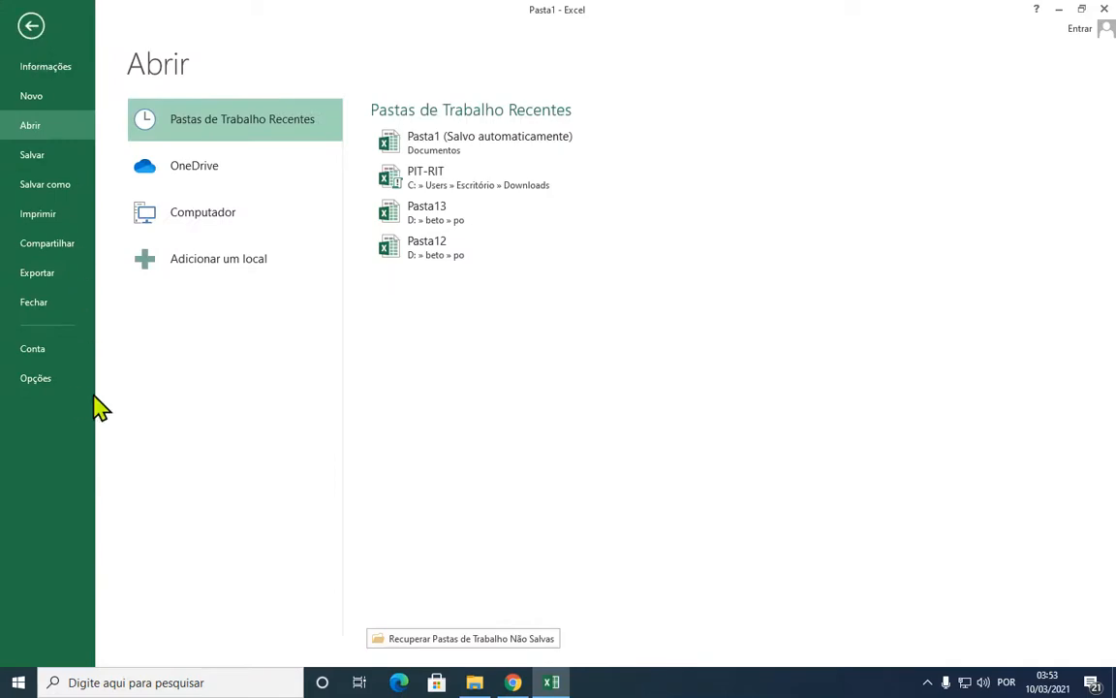
pyautogui.click(47, 381)
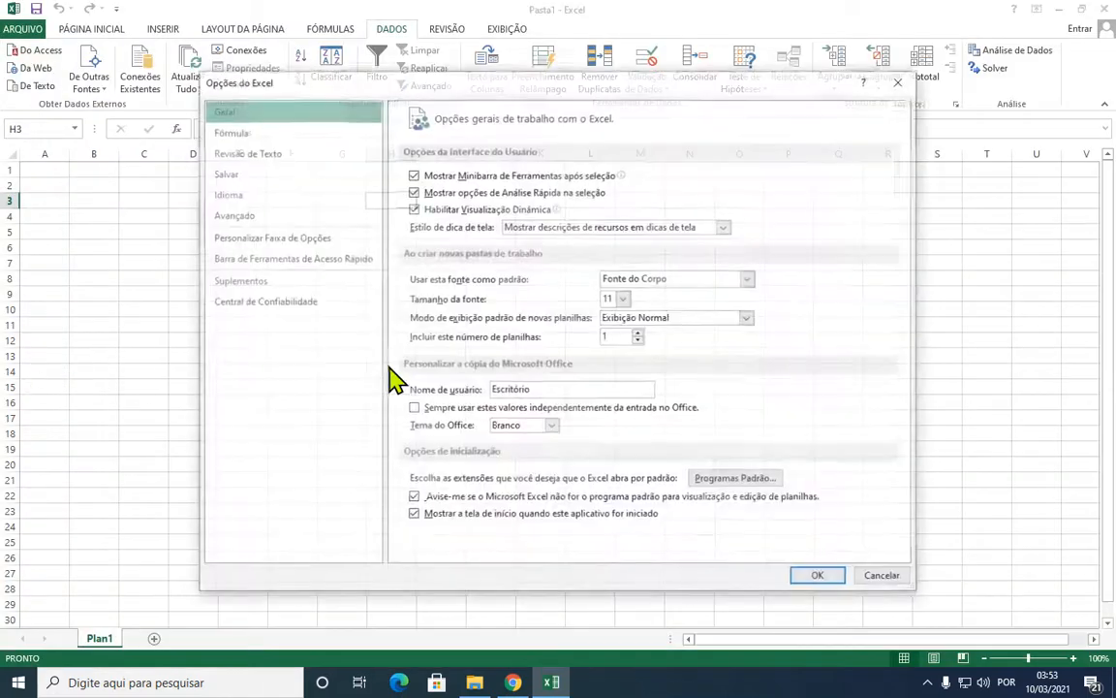
pyautogui.click(252, 287)
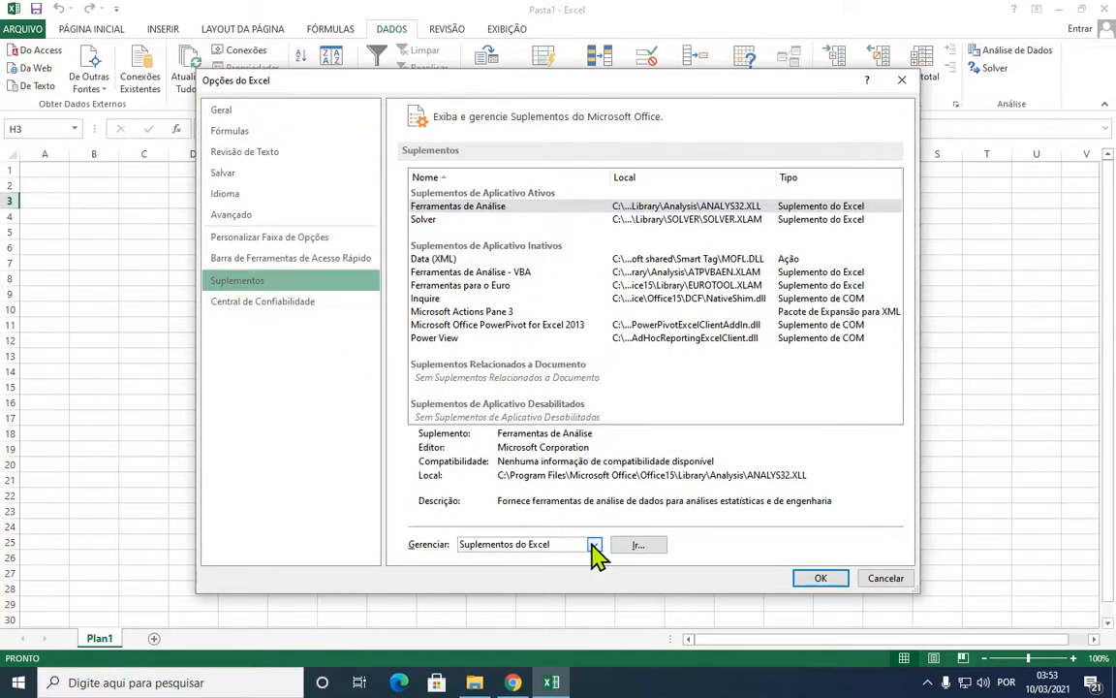
pyautogui.click(635, 547)
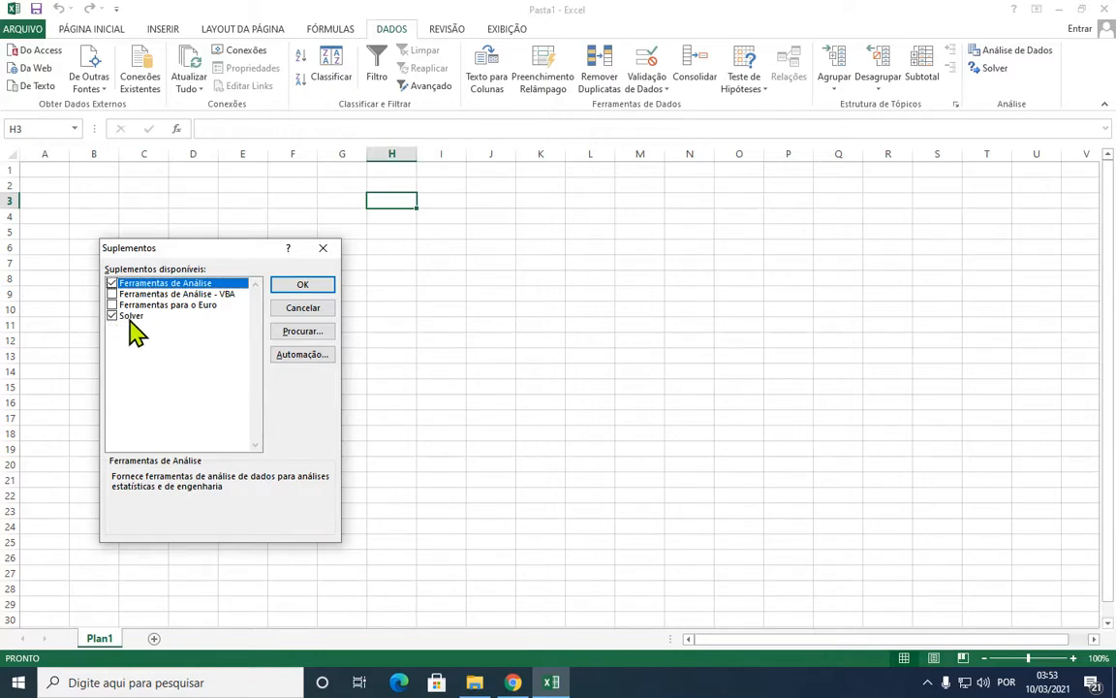
pyautogui.click(317, 254)
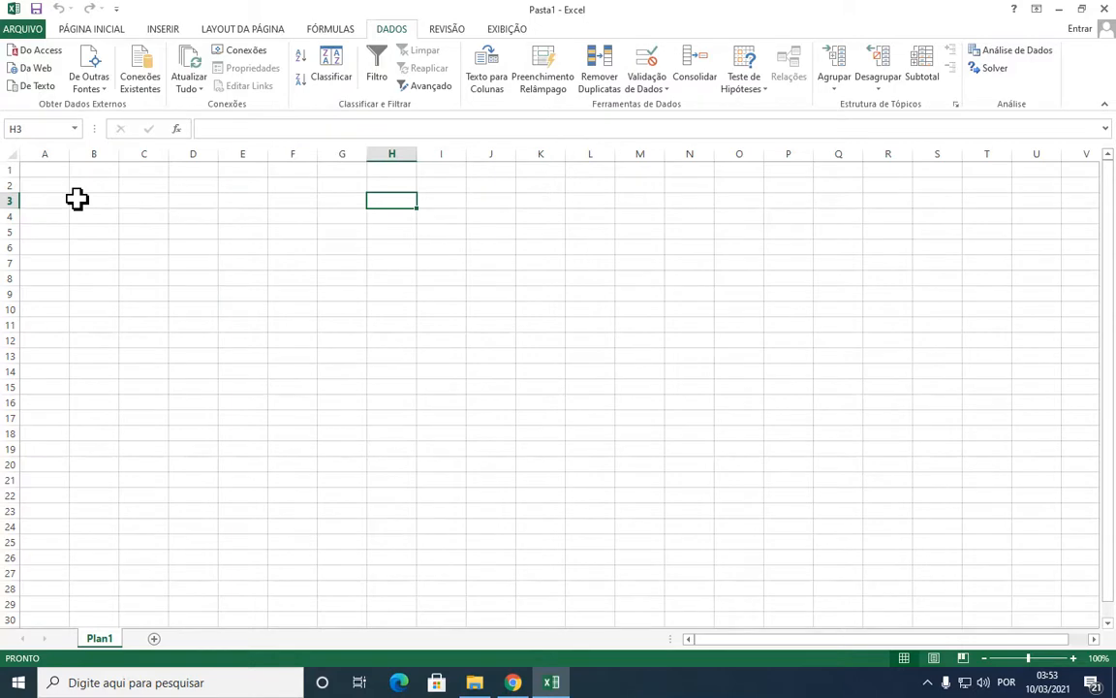
# Step: Switch to Chrome to review the confectioner problem's constraints and profit function on the slide, and return to the Excel workbook
pyautogui.click(512, 682)
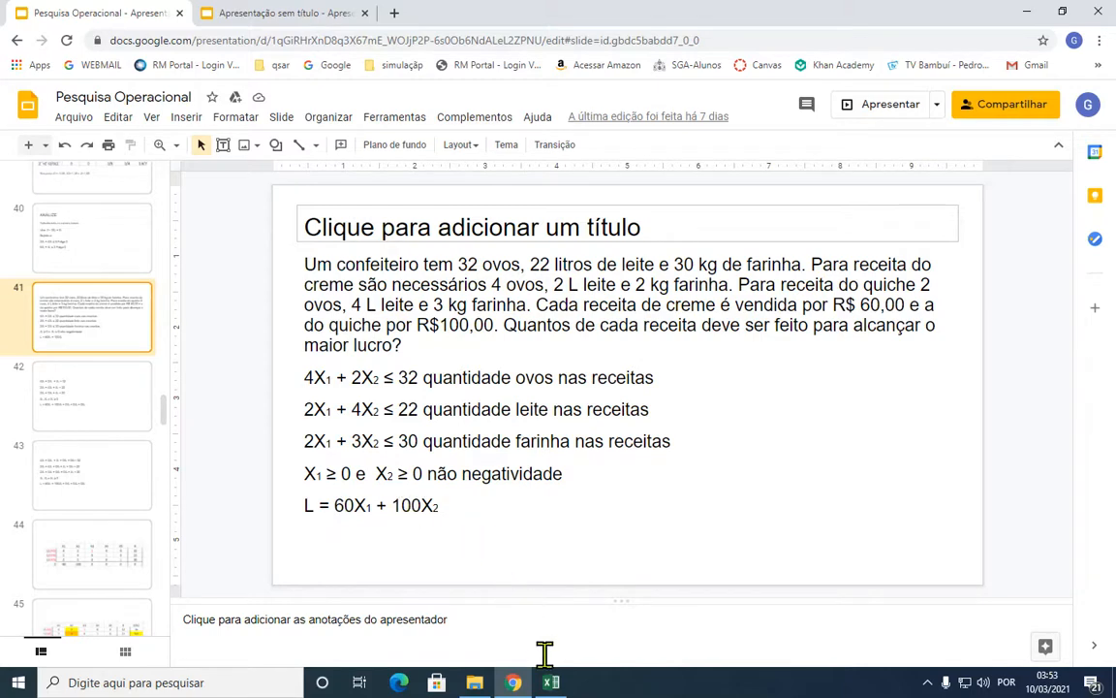
pyautogui.moveTo(560, 688)
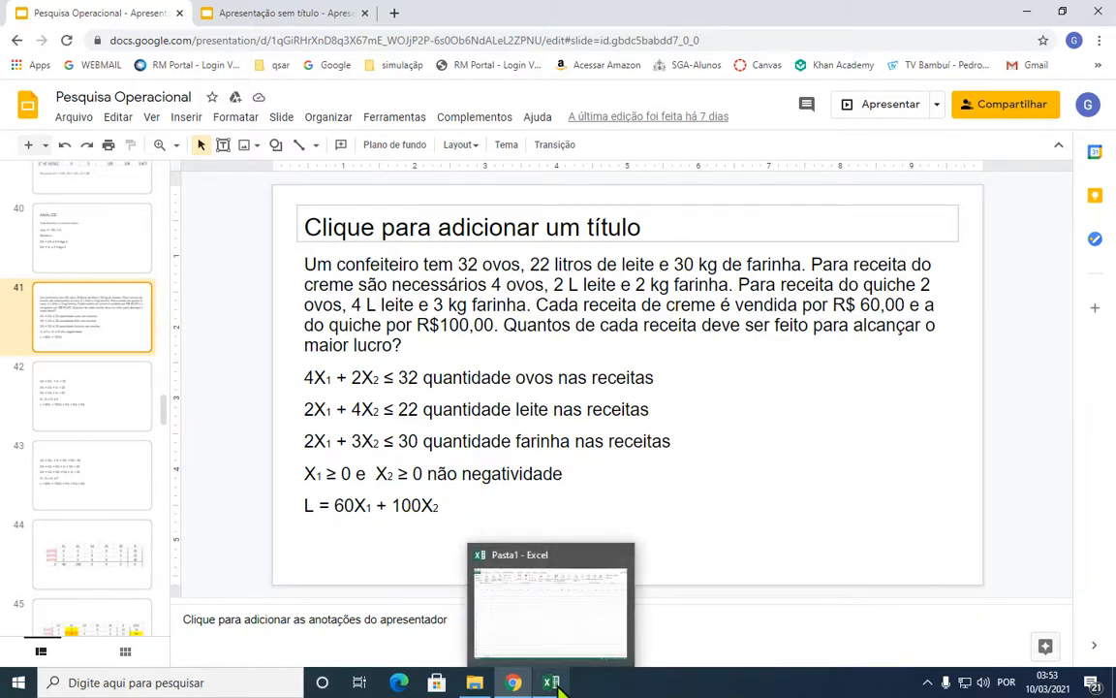
pyautogui.click(554, 682)
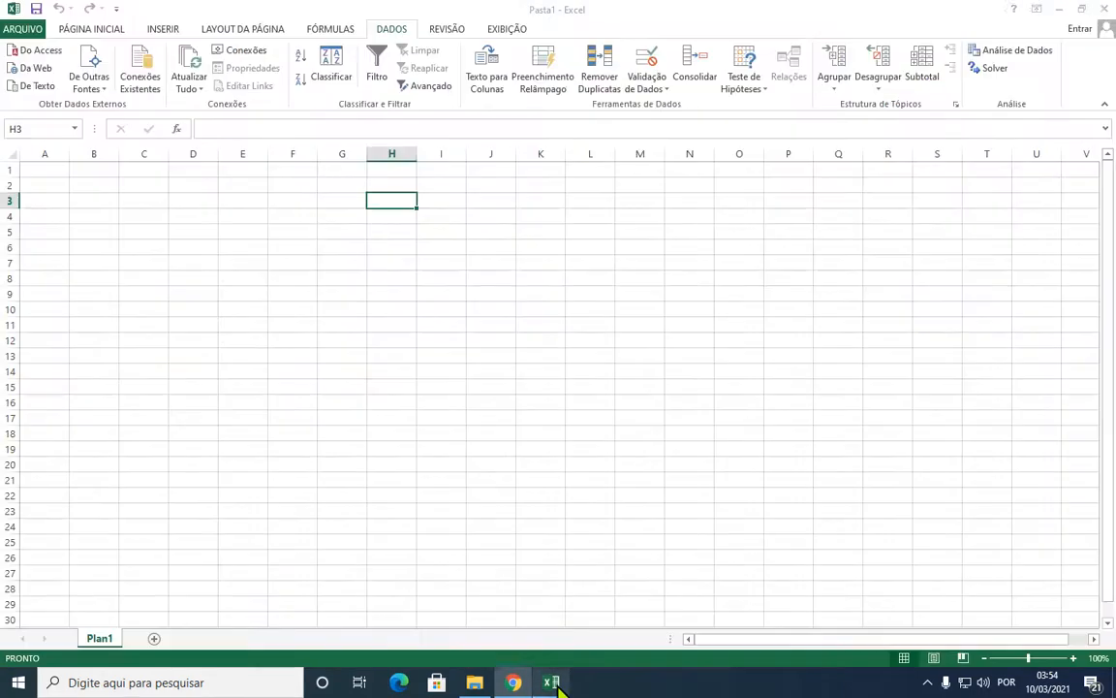
# Step: Enter the variable headers x1 in B2 and x2 in C2
pyautogui.click(83, 185)
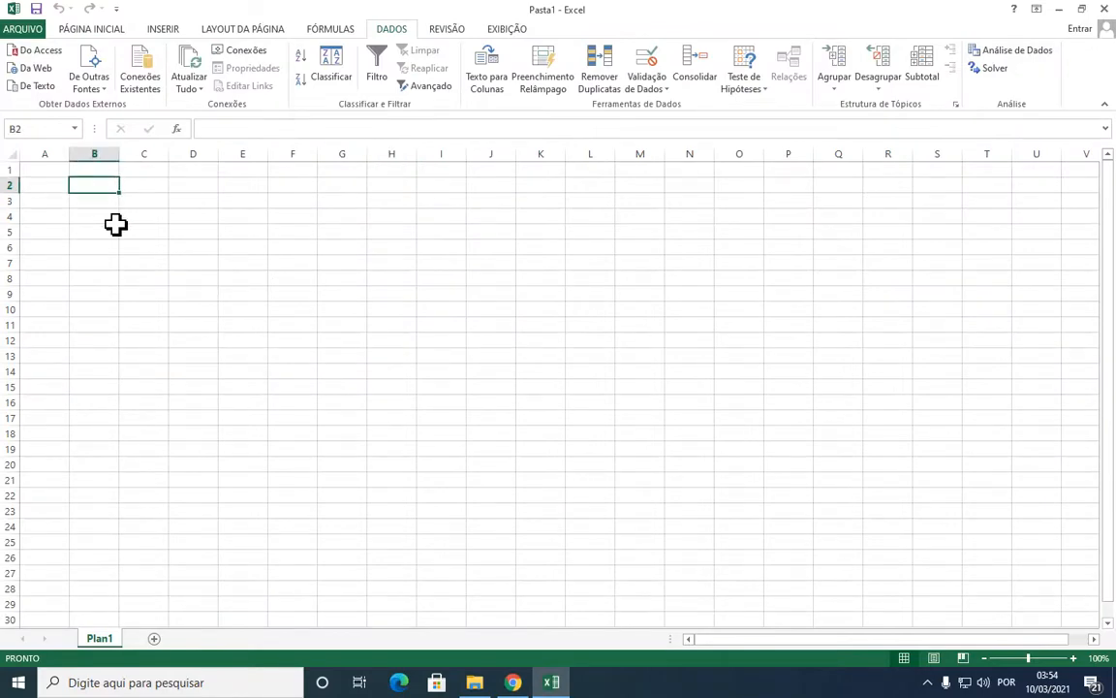
pyautogui.write('x1')
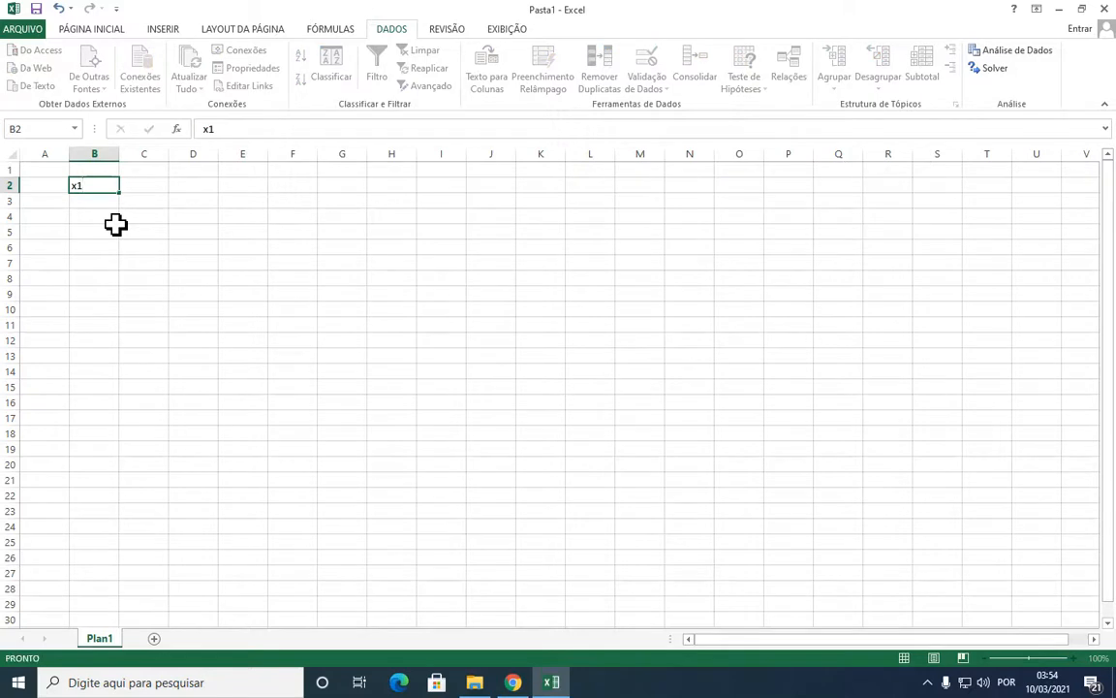
pyautogui.press('Tab')
pyautogui.write('x')
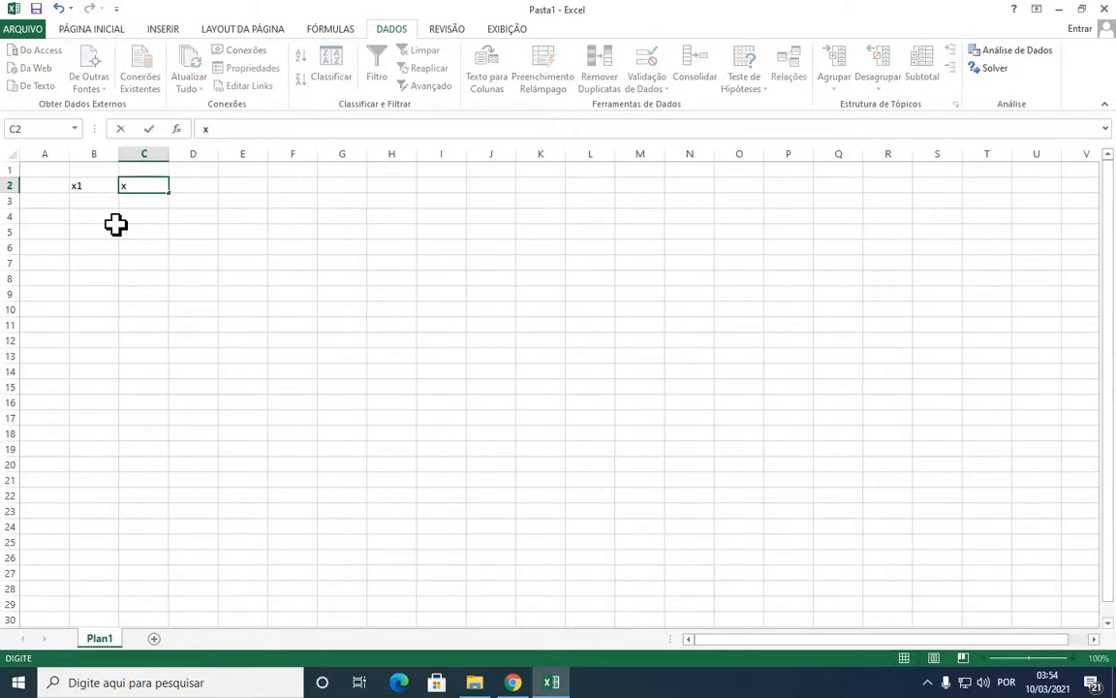
pyautogui.write('2')
pyautogui.press('Return')
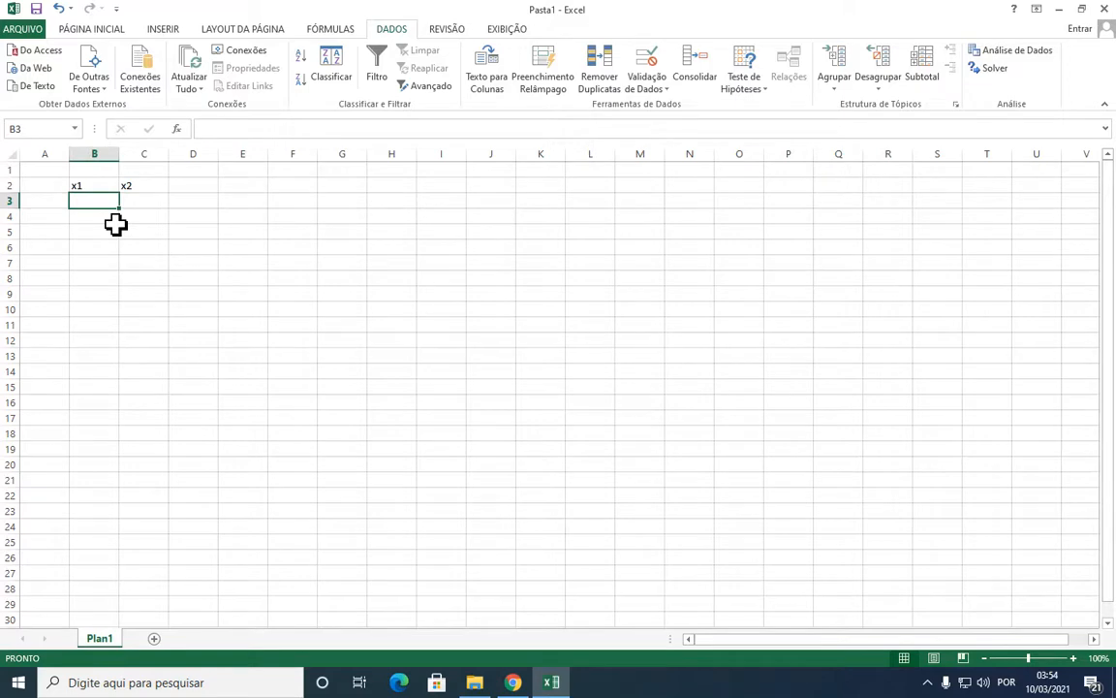
# Step: Enter the egg constraint coefficients 4 in B3 and 2 in C3
pyautogui.write('4')
pyautogui.press('Tab')
pyautogui.write('2')
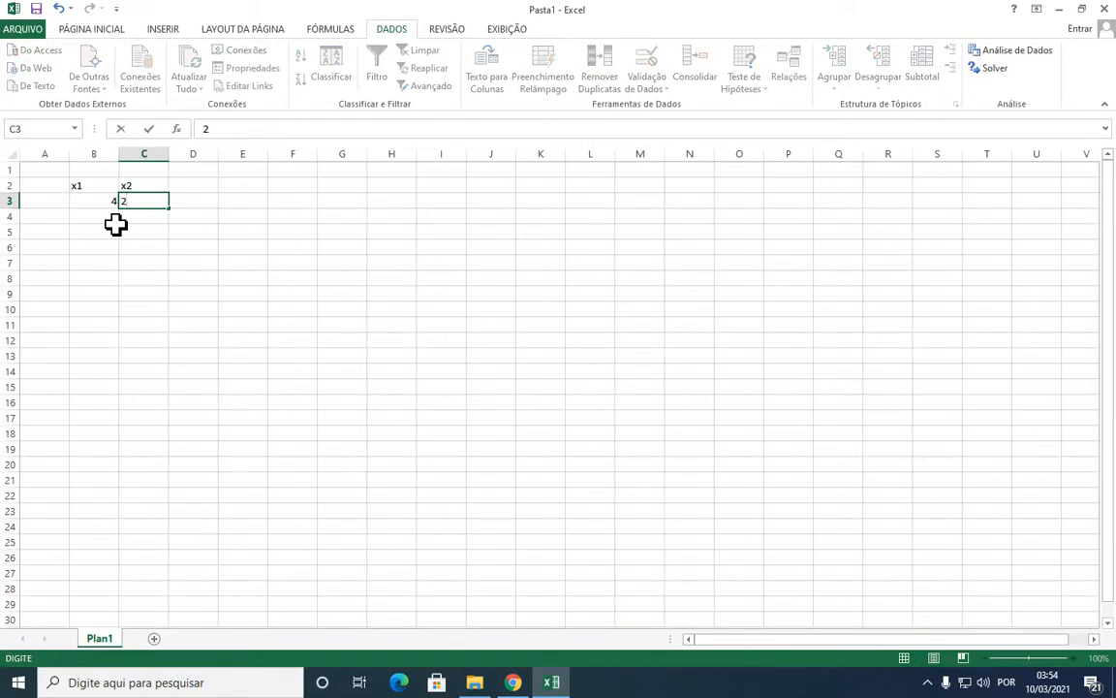
pyautogui.press('Down')
# Step: Enter the milk coefficients 2 and 4 in B4:C4 and the flour coefficients 2 and 3 in B5:C5
pyautogui.click(114, 219)
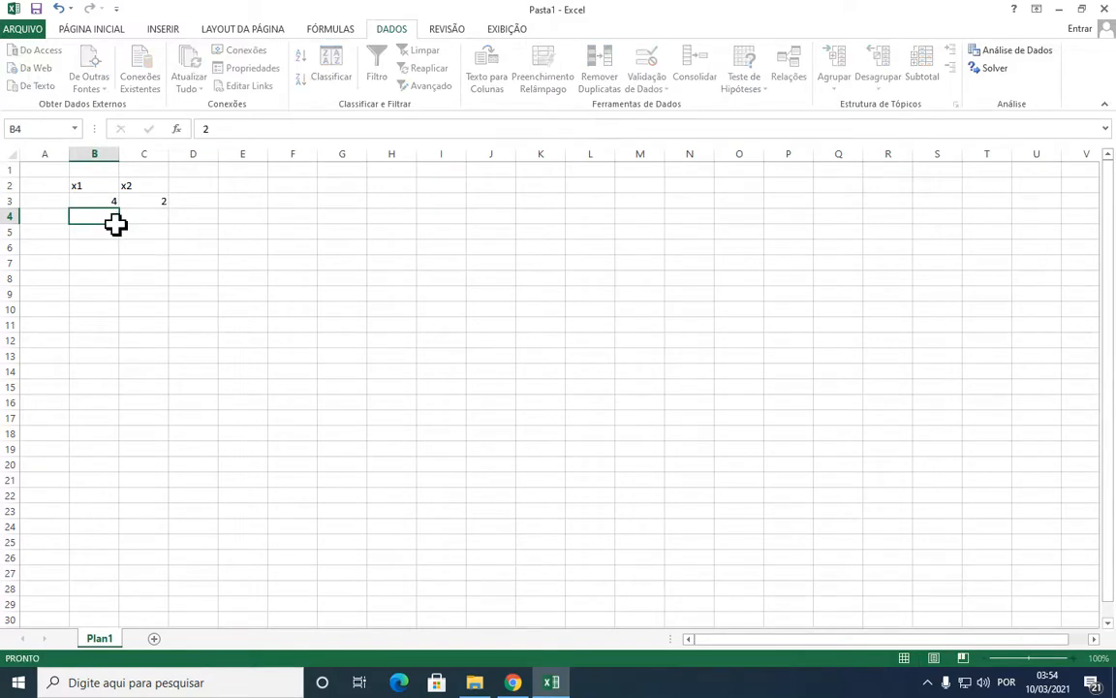
pyautogui.press('Right')
pyautogui.write('4')
pyautogui.press('Tab')
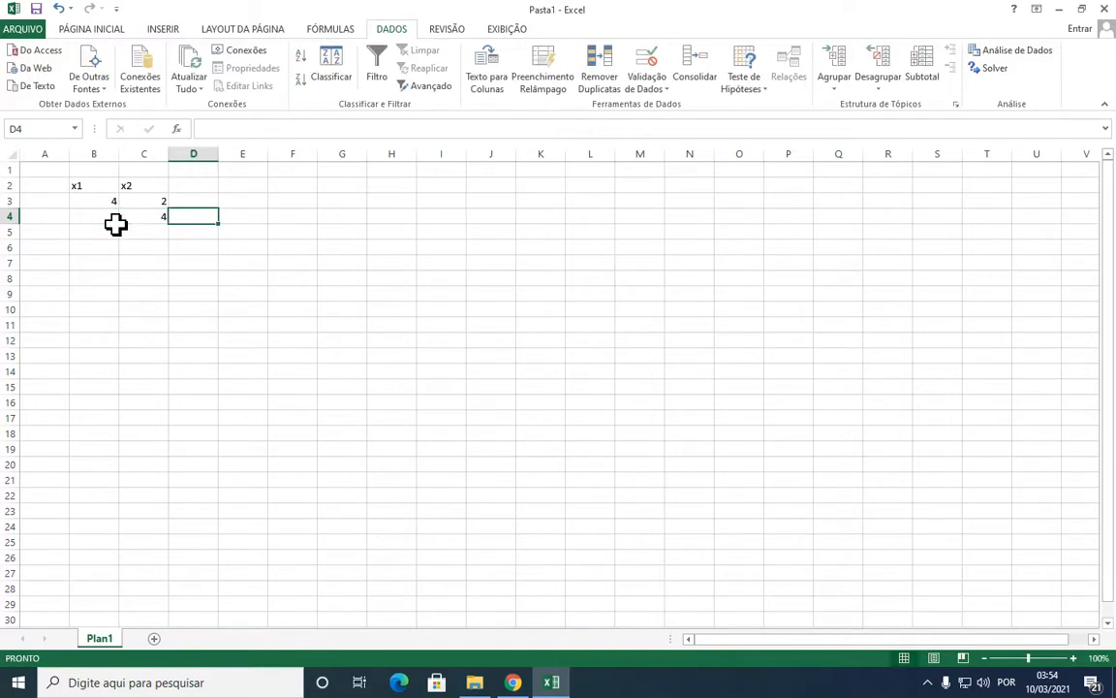
pyautogui.press('Return')
pyautogui.click(115, 227)
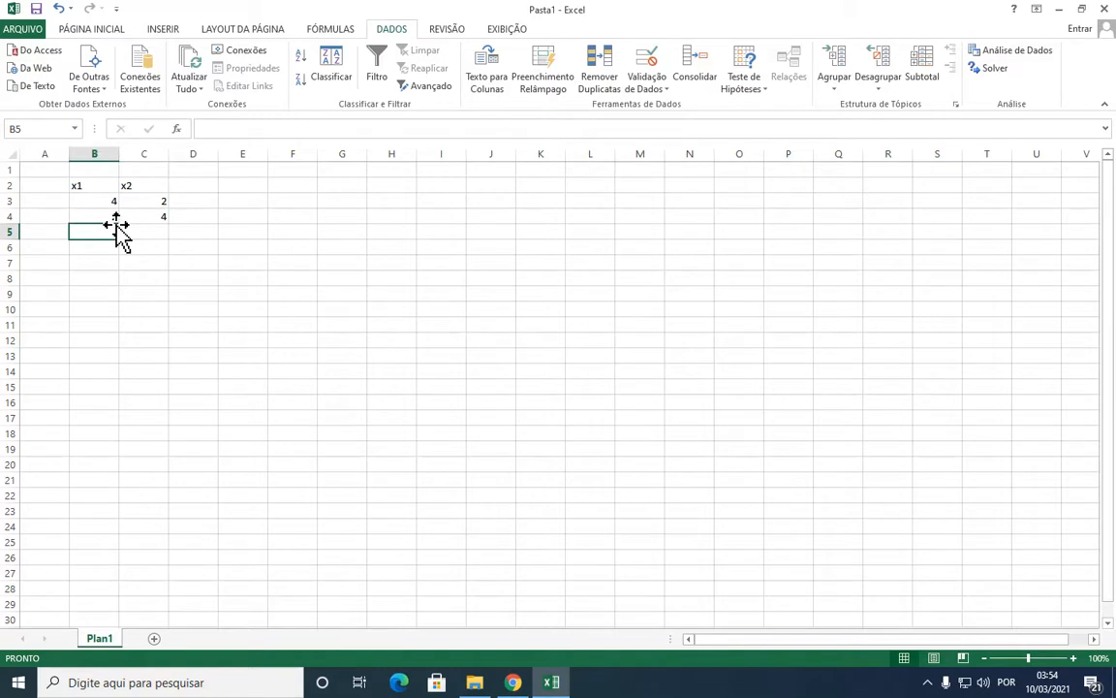
pyautogui.press('Right')
pyautogui.write('3')
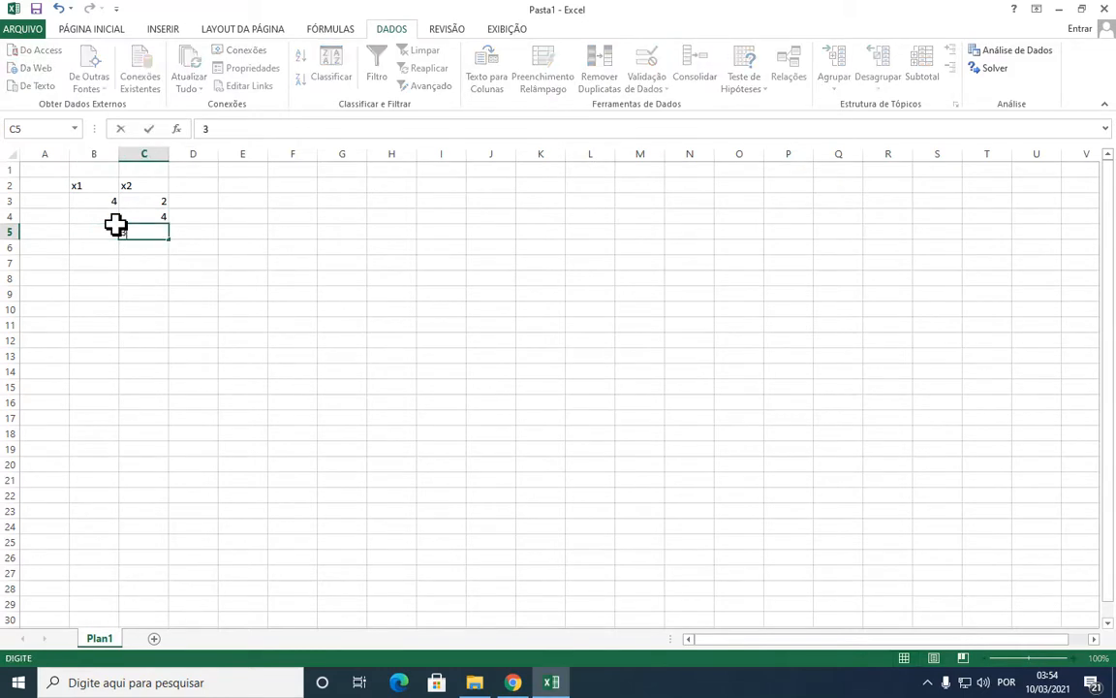
pyautogui.press('Tab')
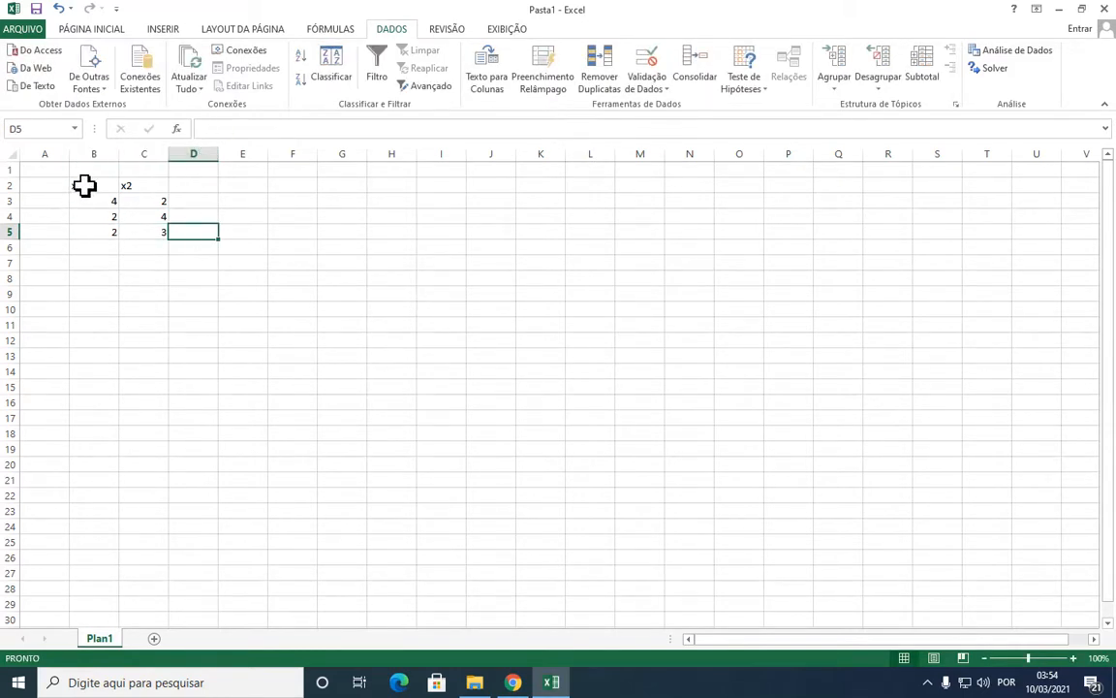
# Step: Center the contents of columns B to D horizontally
pyautogui.moveTo(94, 154); pyautogui.dragTo(199, 154)
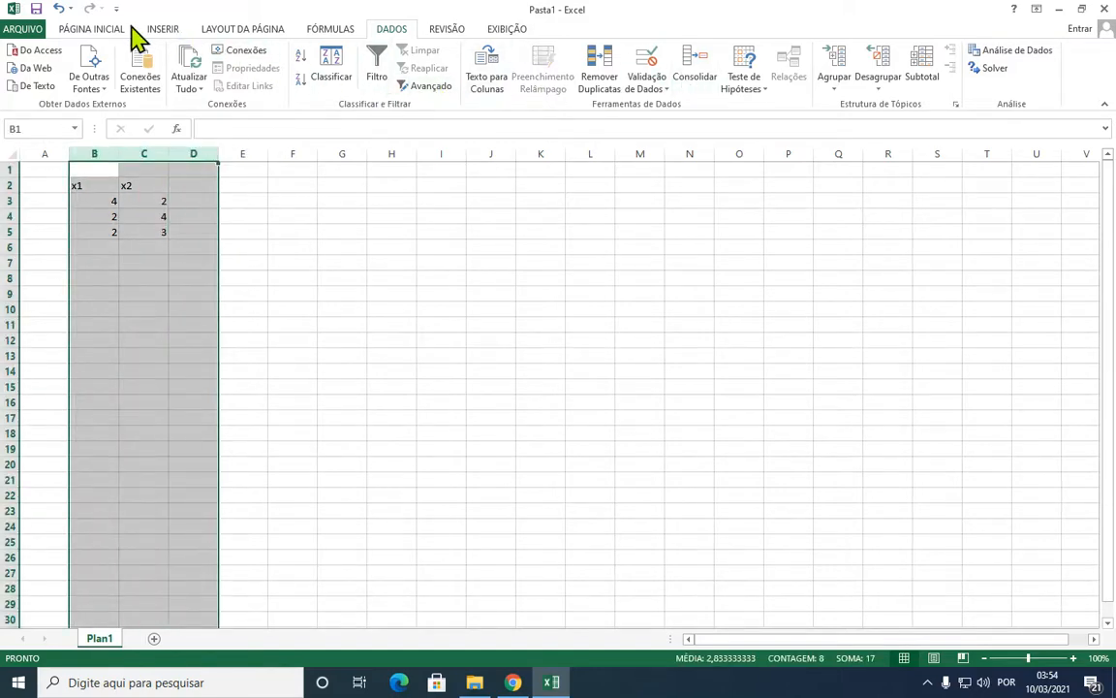
pyautogui.click(90, 28)
pyautogui.click(280, 80)
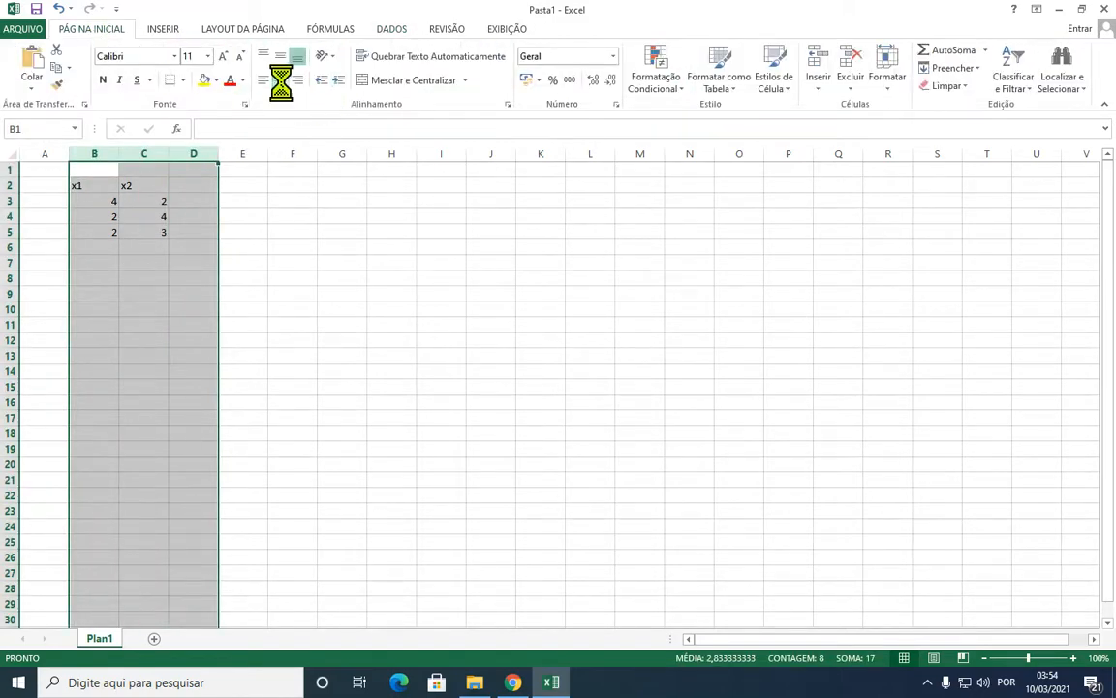
pyautogui.click(193, 191)
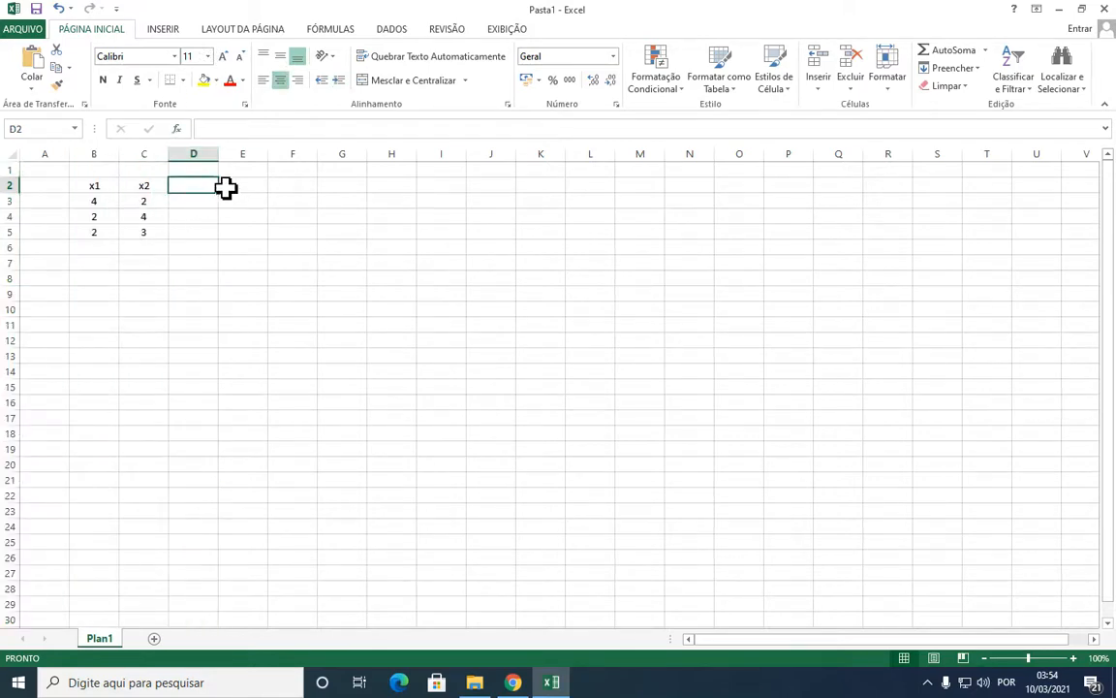
# Step: Add the header r in E2 with the resource limits 32, 22 and 30 in E3:E5
pyautogui.click(236, 186)
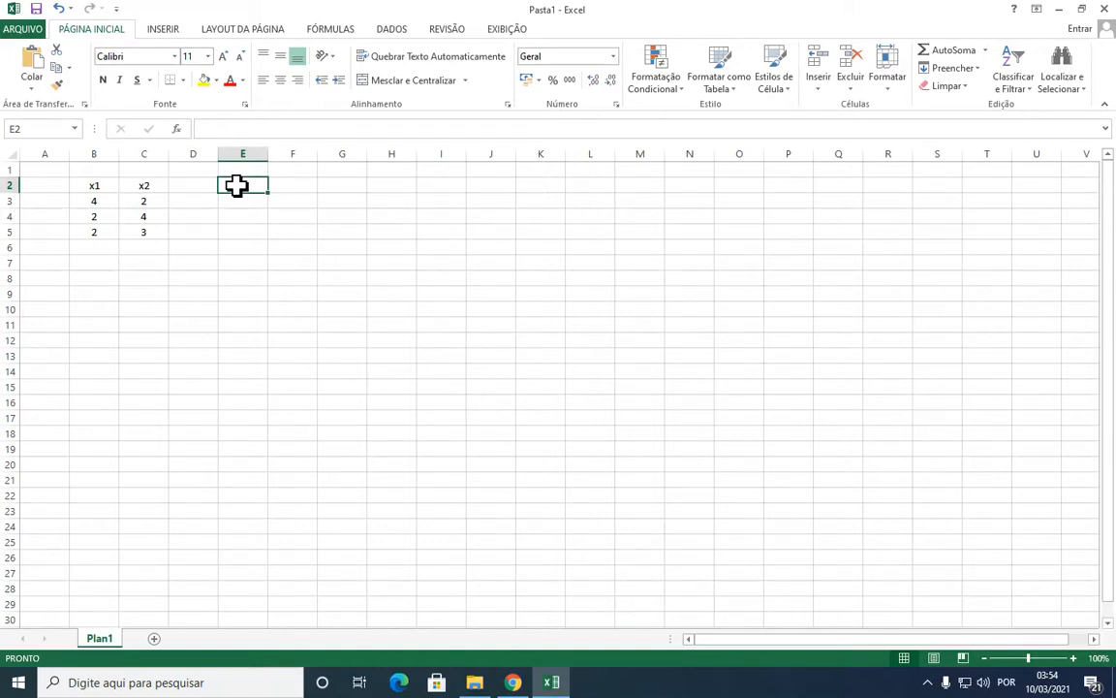
pyautogui.write('r')
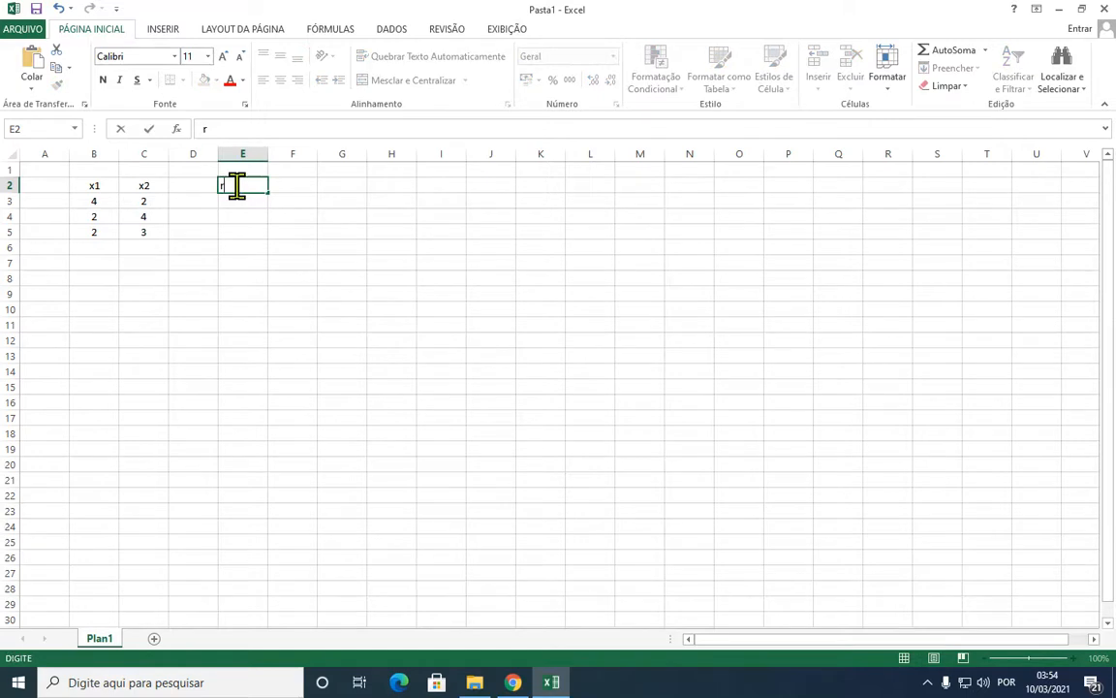
pyautogui.click(239, 201)
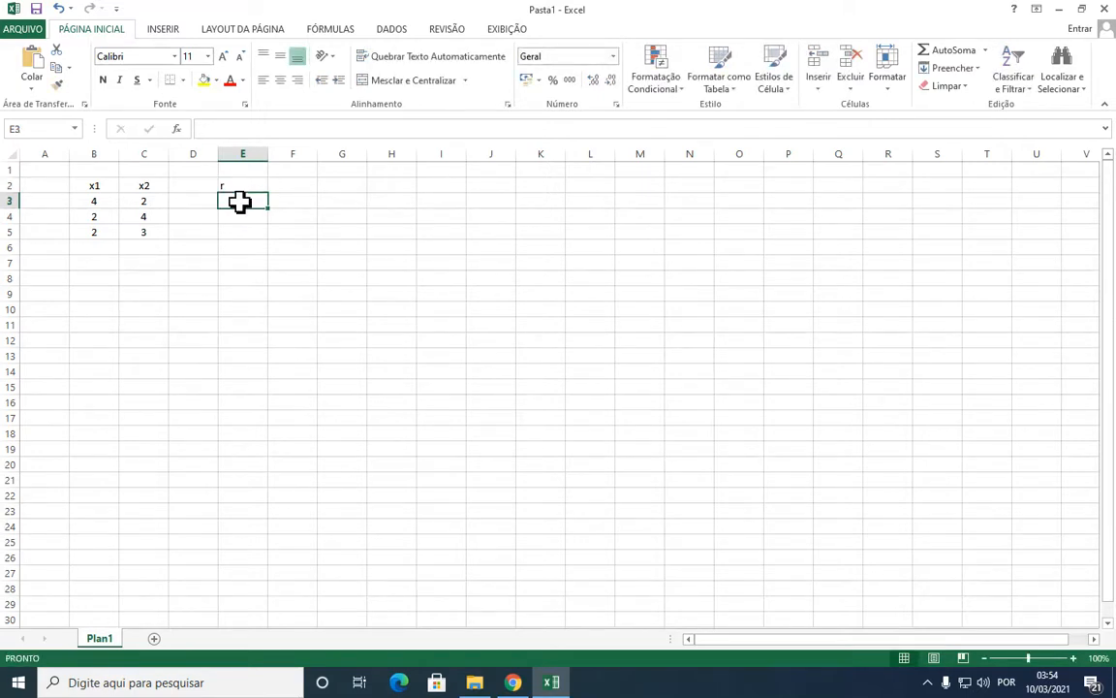
pyautogui.write('32')
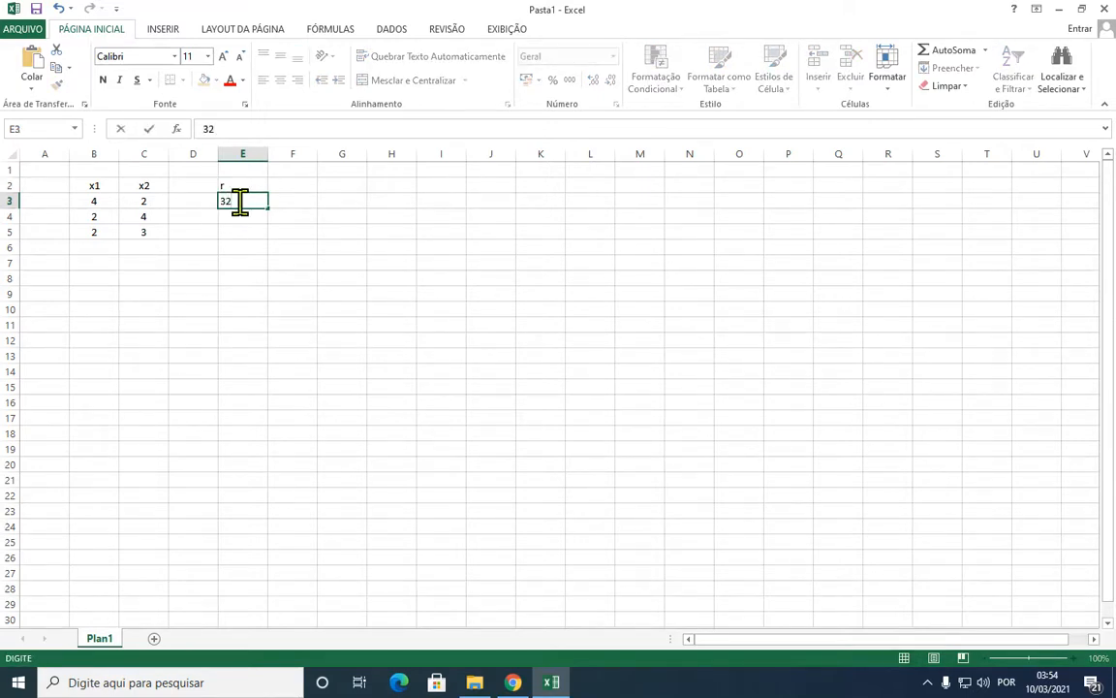
pyautogui.click(246, 219)
pyautogui.write('3')
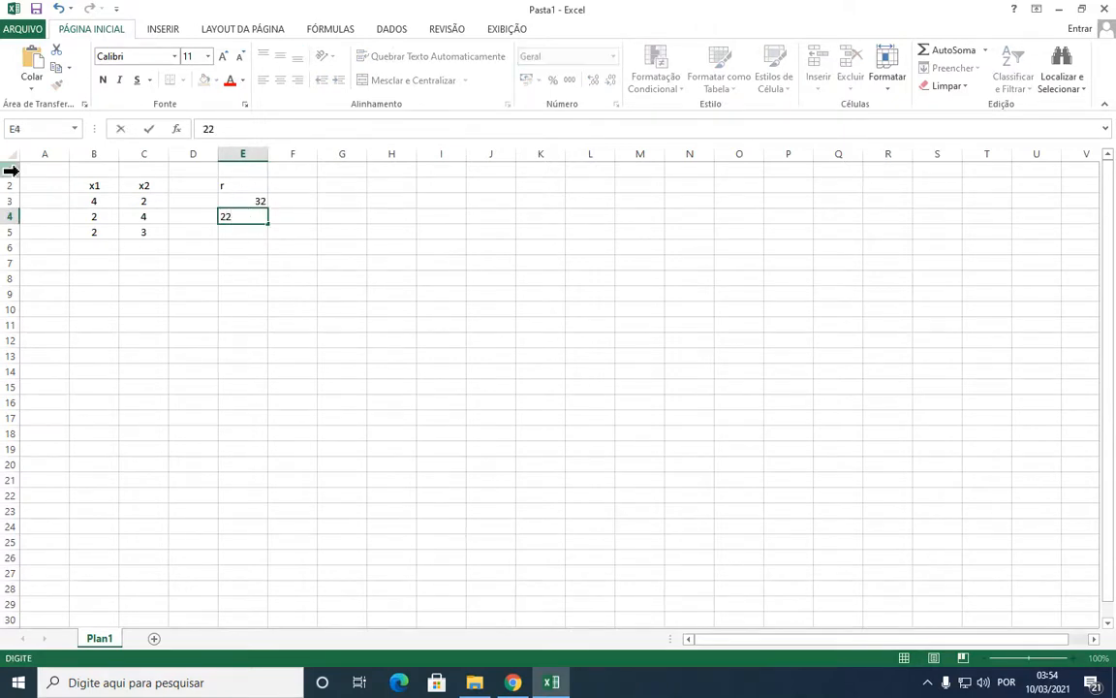
pyautogui.click(239, 220)
pyautogui.click(239, 228)
pyautogui.write('30')
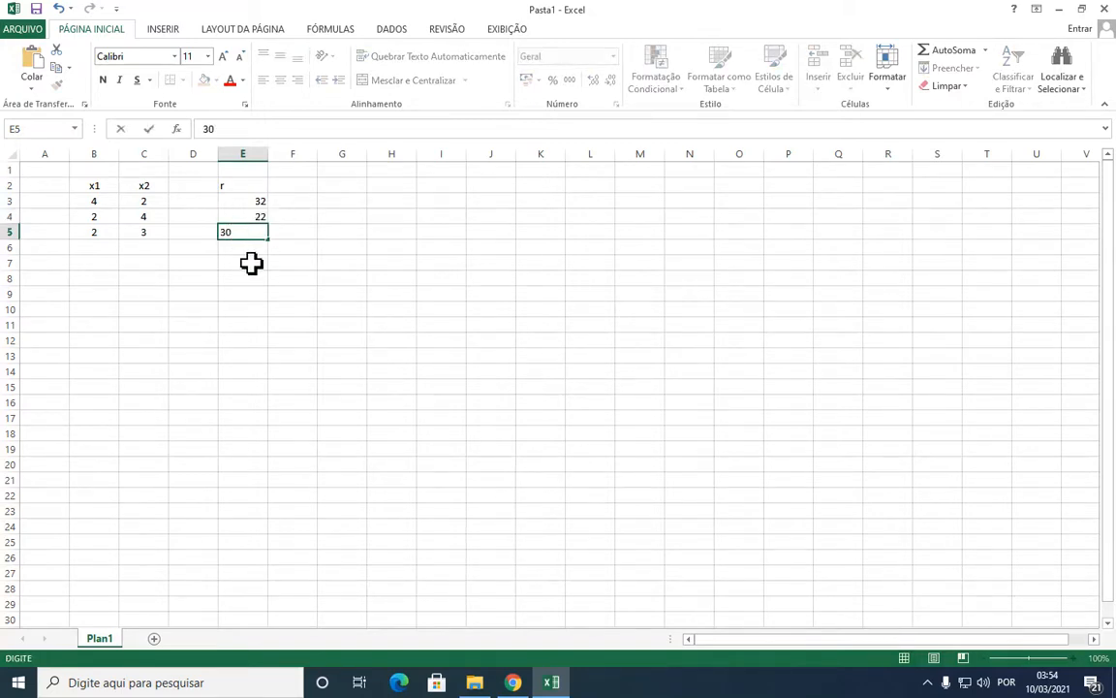
pyautogui.click(249, 262)
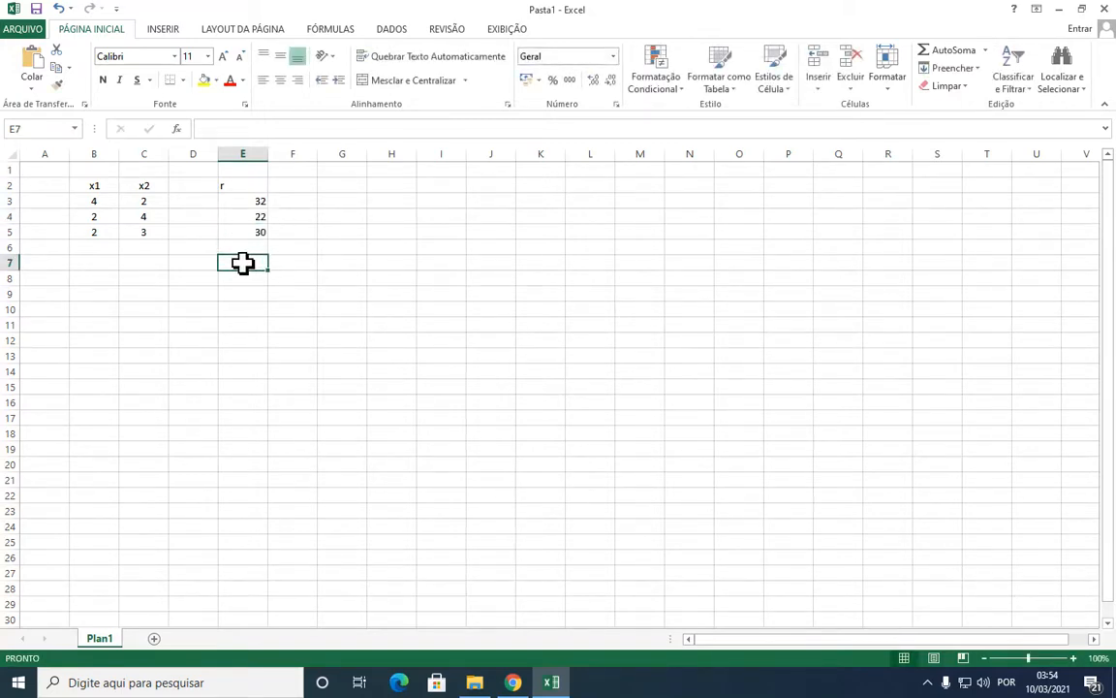
# Step: Enter the profit function coefficients 60 in B7 and 100 in C7
pyautogui.click(47, 262)
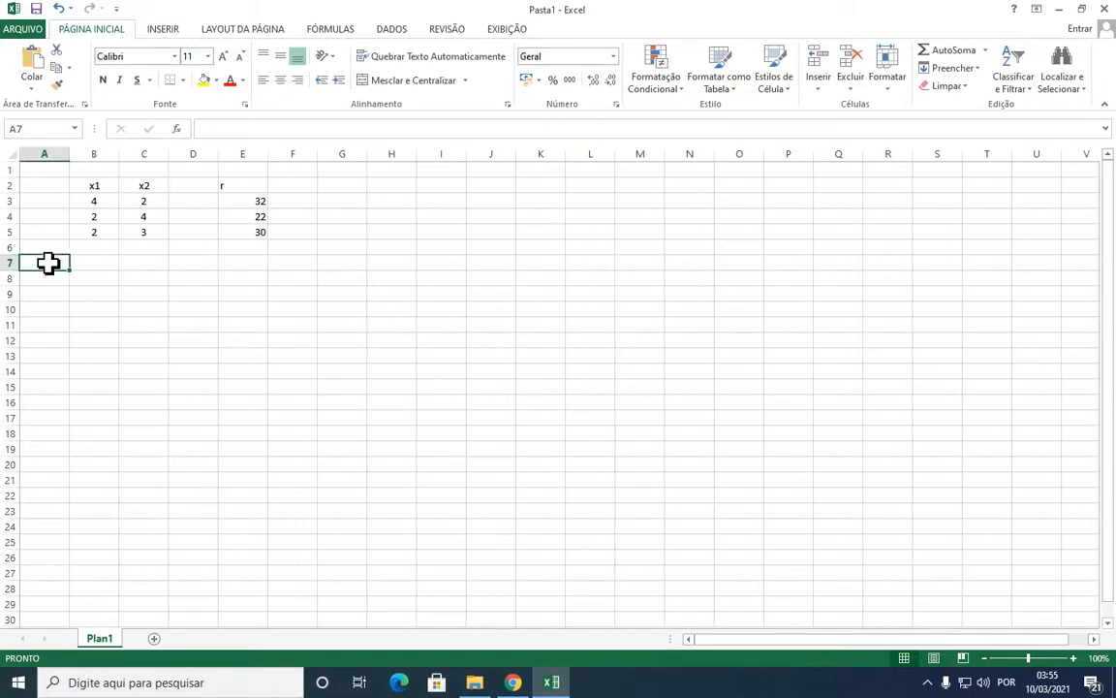
pyautogui.write('lu')
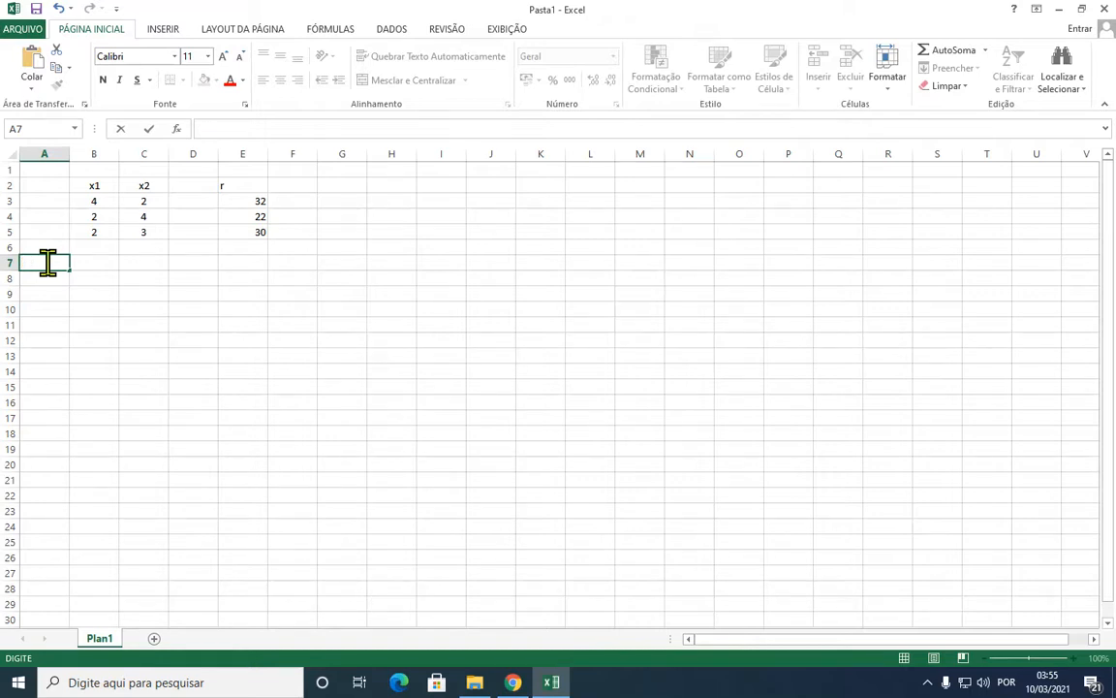
pyautogui.click(101, 259)
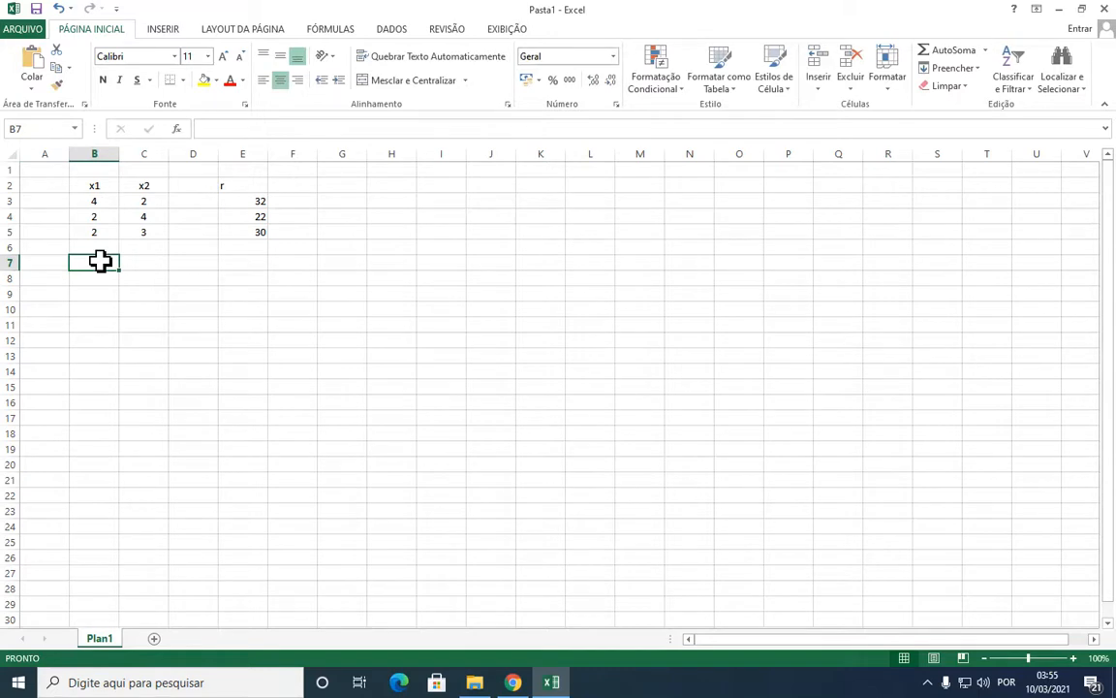
pyautogui.write('60')
pyautogui.click(138, 262)
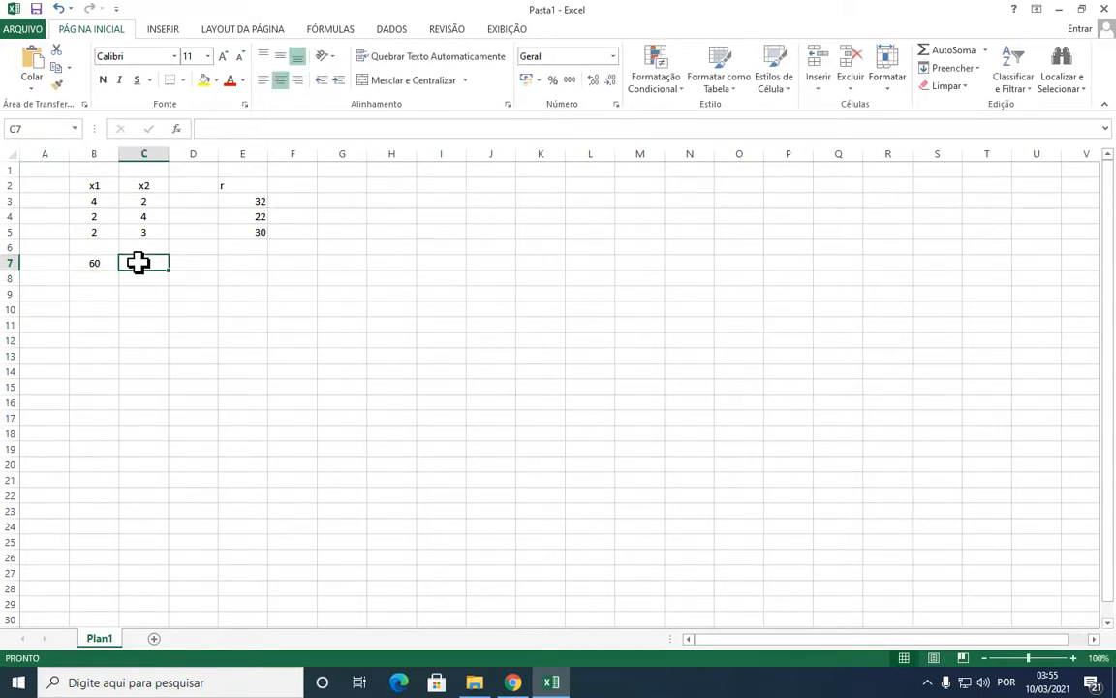
pyautogui.write('100')
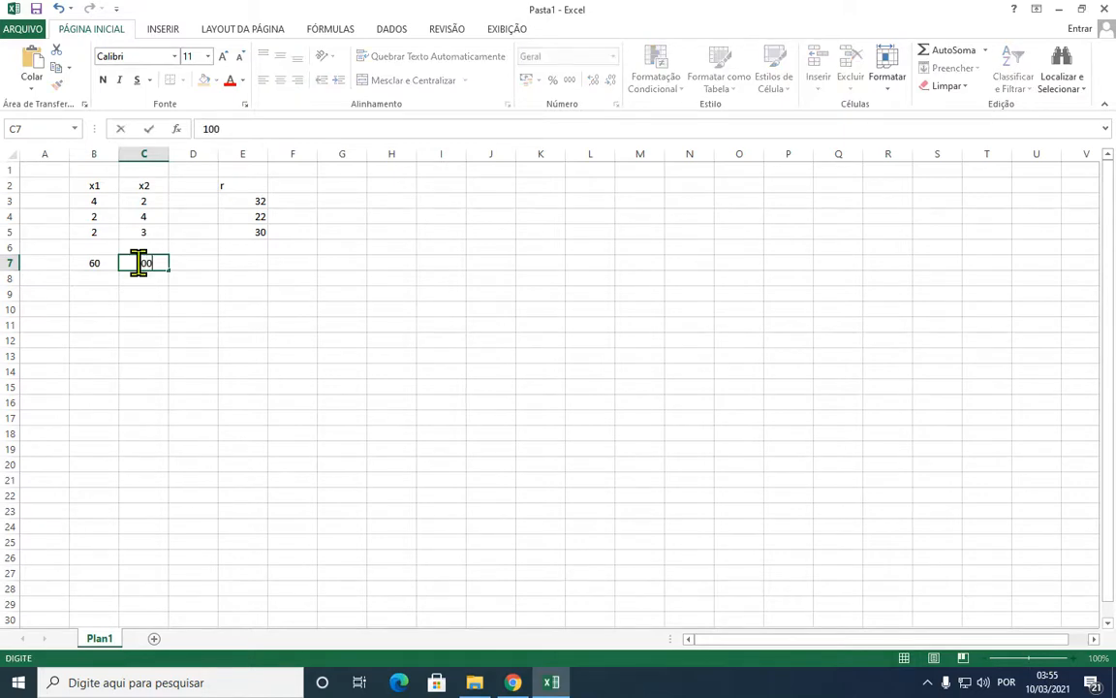
pyautogui.click(249, 264)
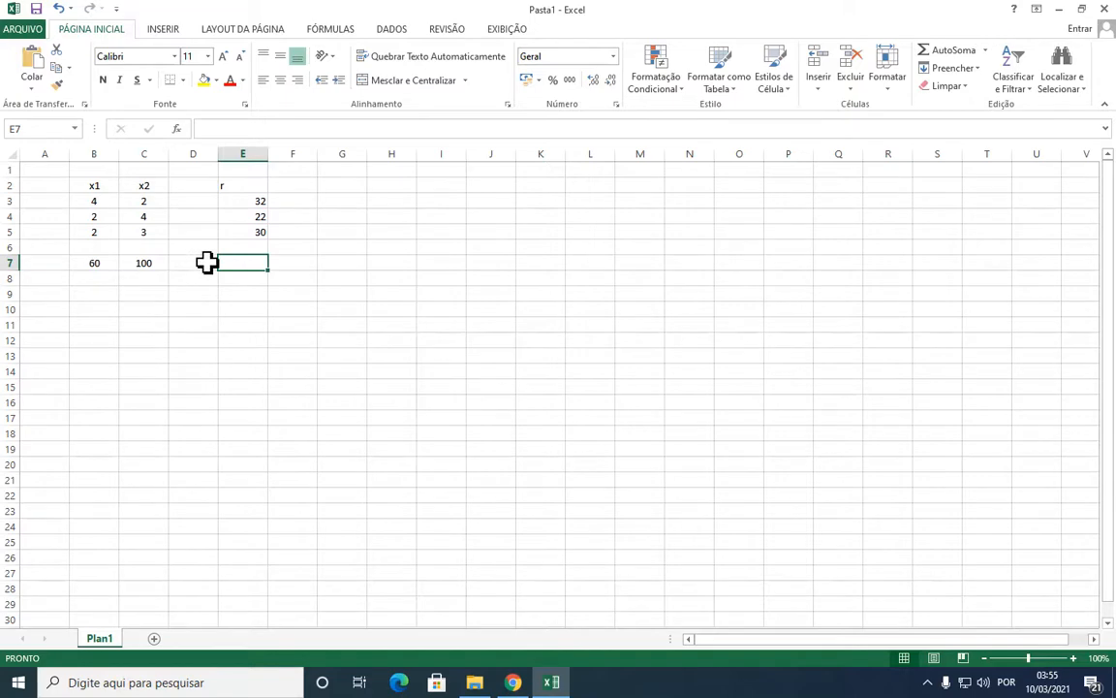
# Step: Label the profit row by entering lucro in F7
pyautogui.click(301, 260)
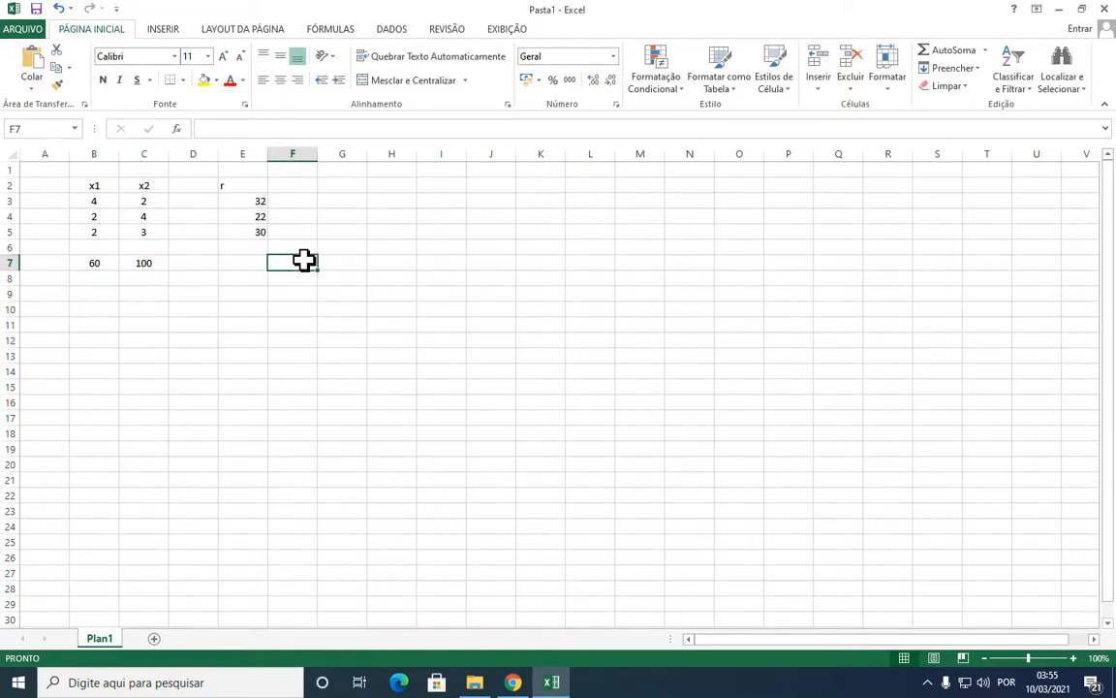
pyautogui.write('luc')
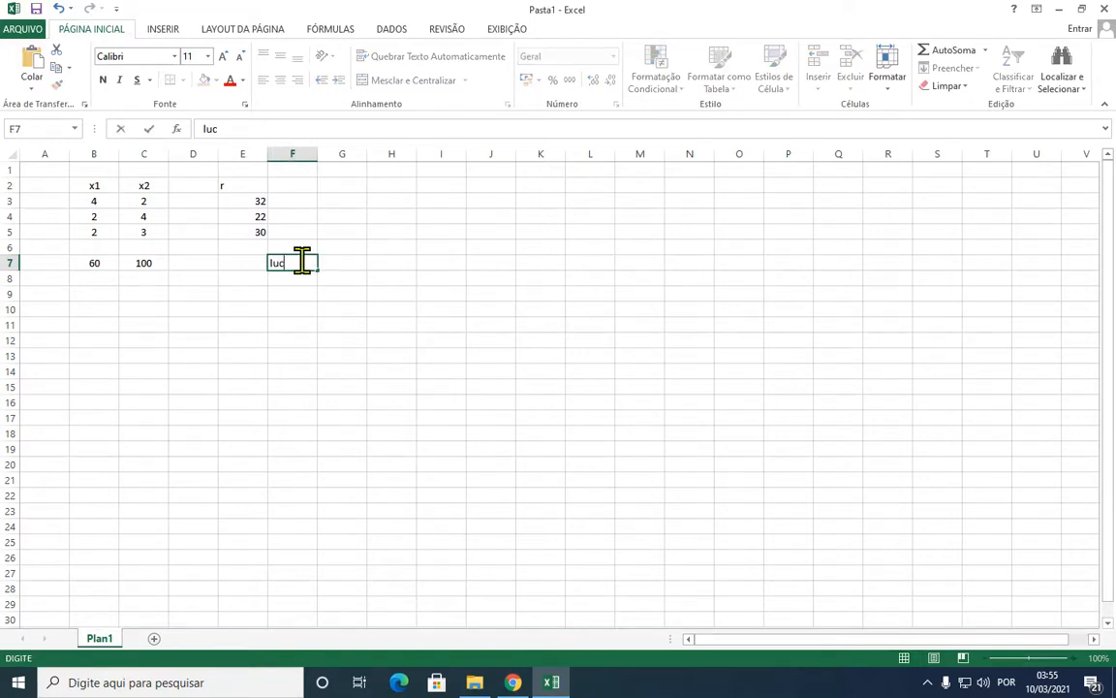
pyautogui.write('ro')
pyautogui.click(209, 325)
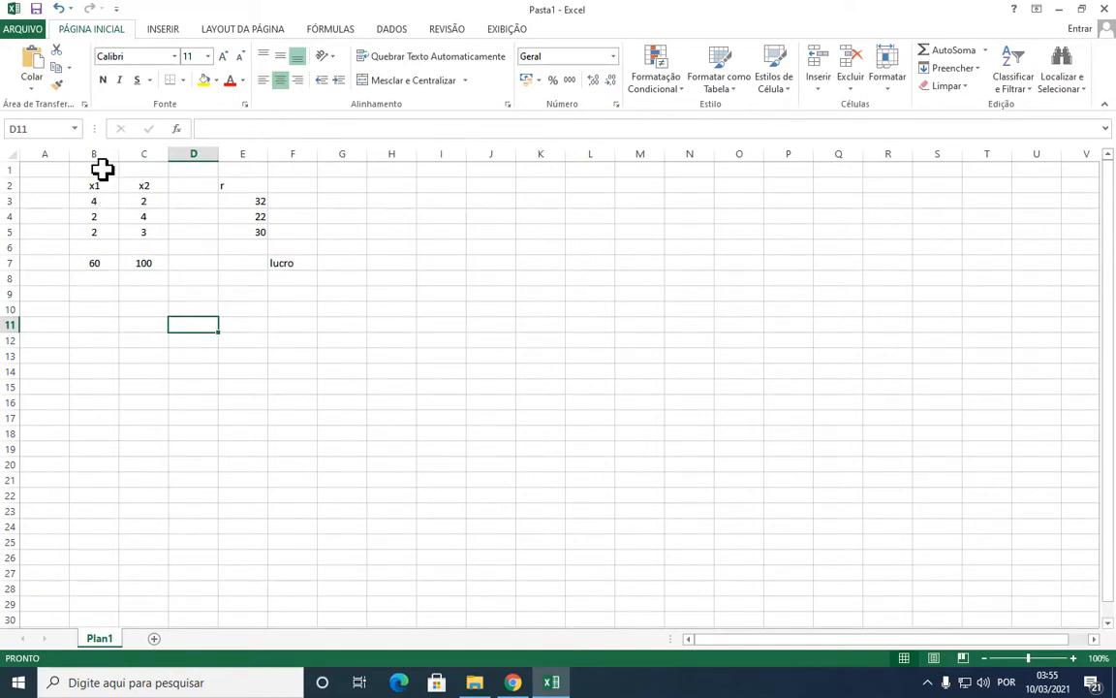
pyautogui.click(95, 294)
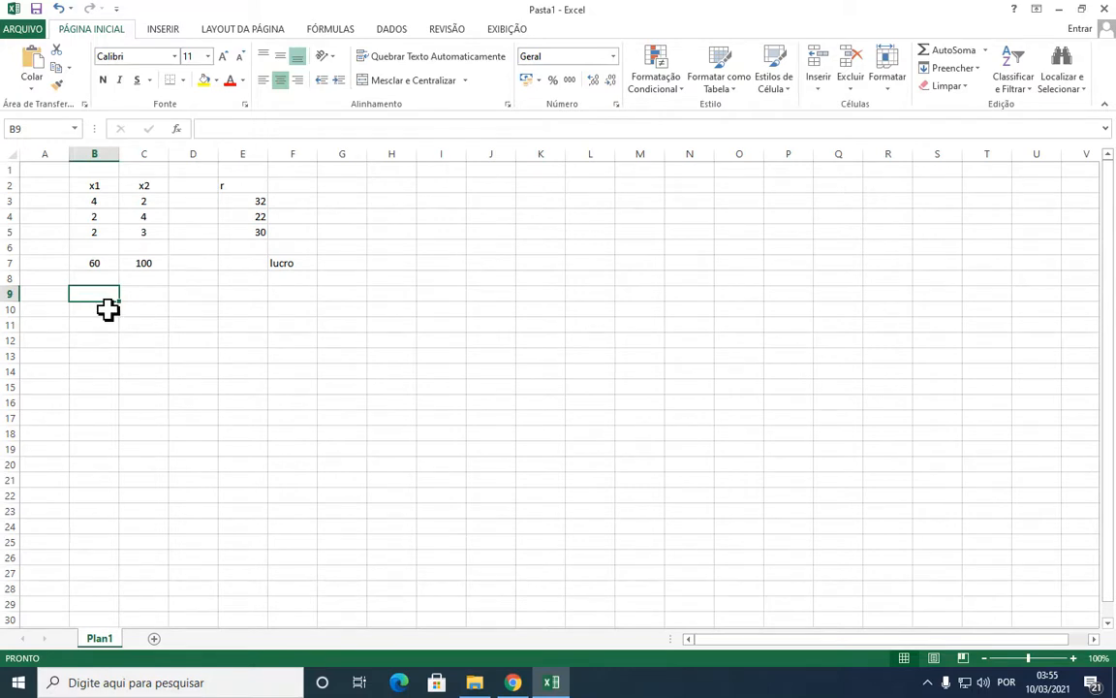
pyautogui.click(144, 294)
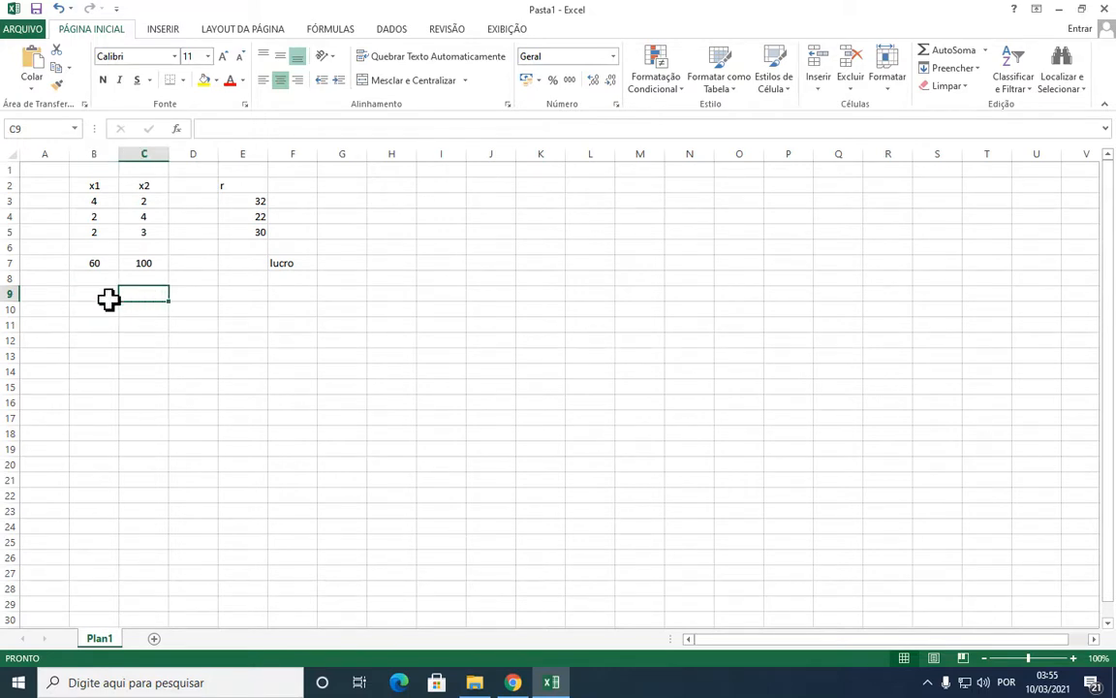
pyautogui.click(108, 298)
pyautogui.click(146, 293)
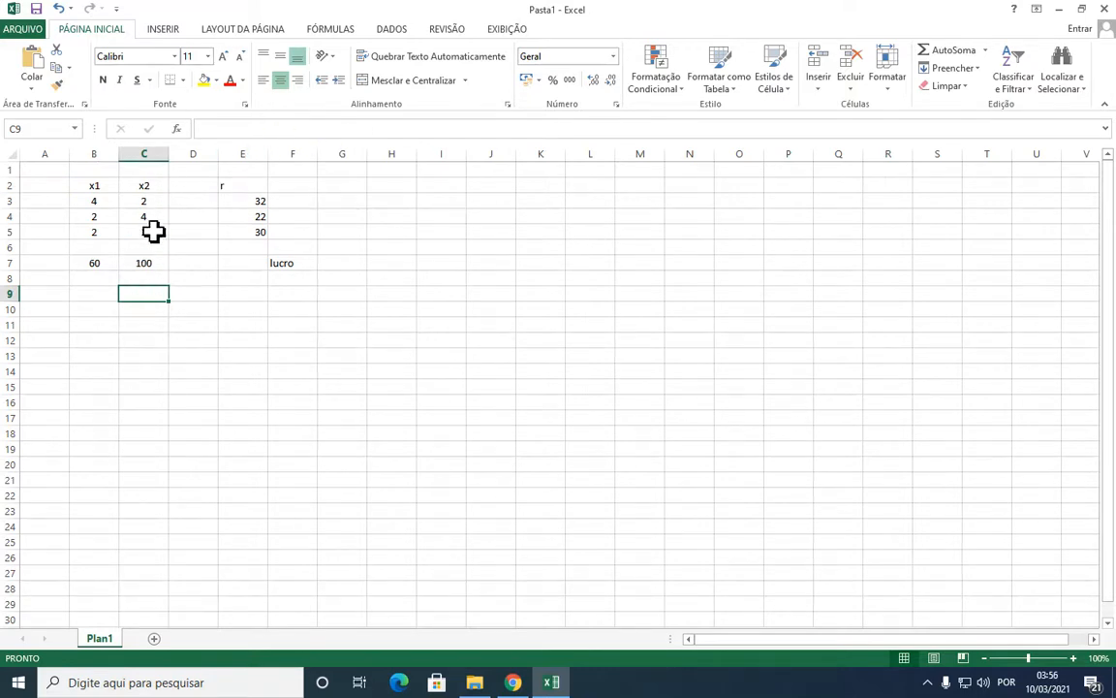
pyautogui.click(100, 167)
pyautogui.click(135, 167)
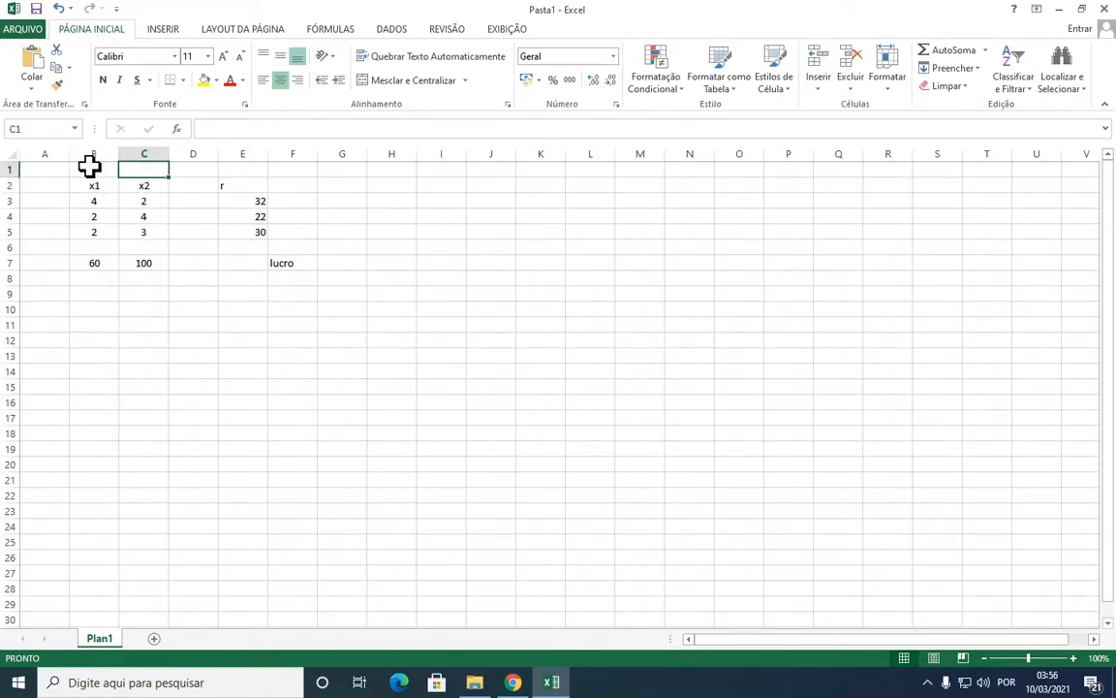
pyautogui.click(90, 167)
pyautogui.click(150, 169)
pyautogui.click(48, 292)
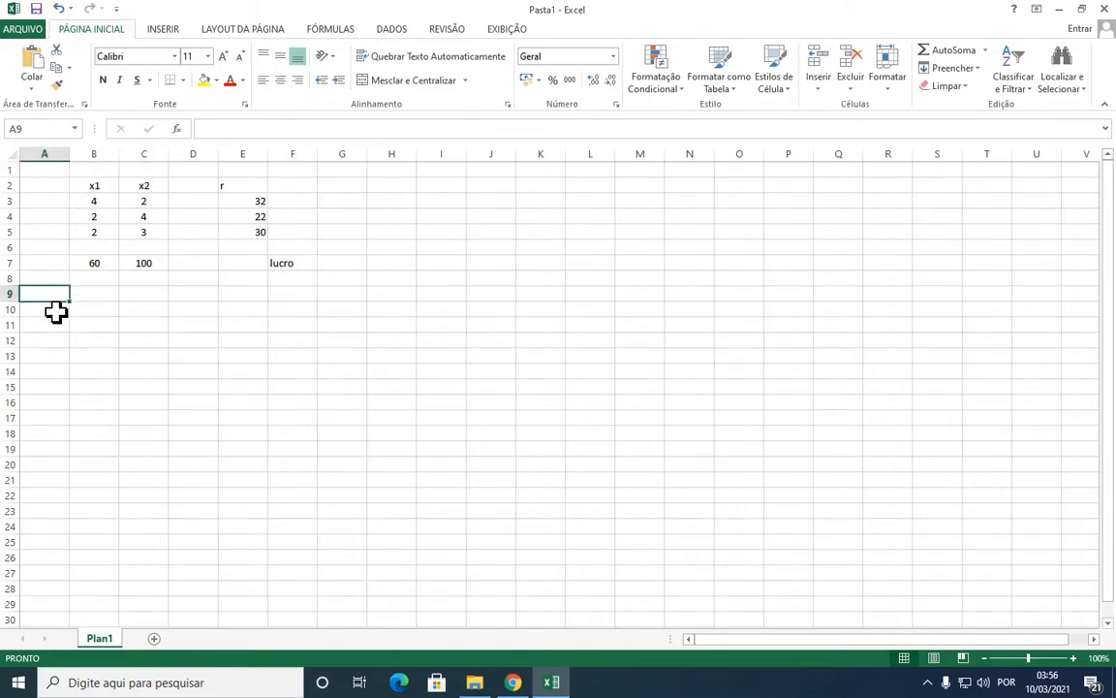
pyautogui.click(55, 311)
pyautogui.click(57, 297)
pyautogui.click(56, 311)
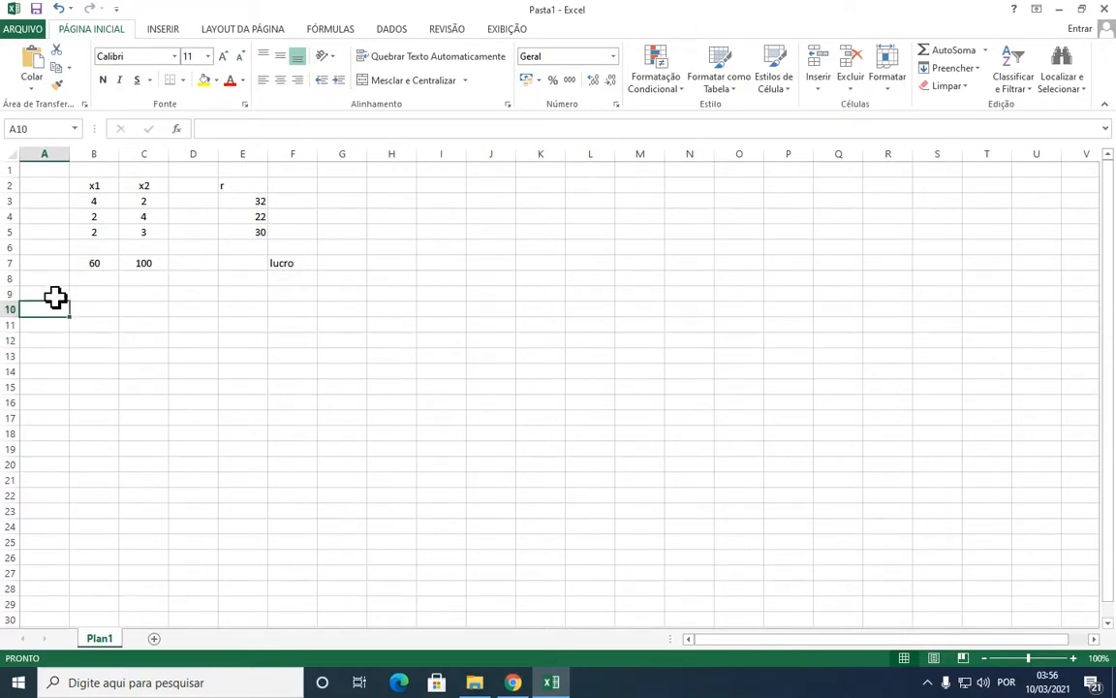
pyautogui.click(55, 291)
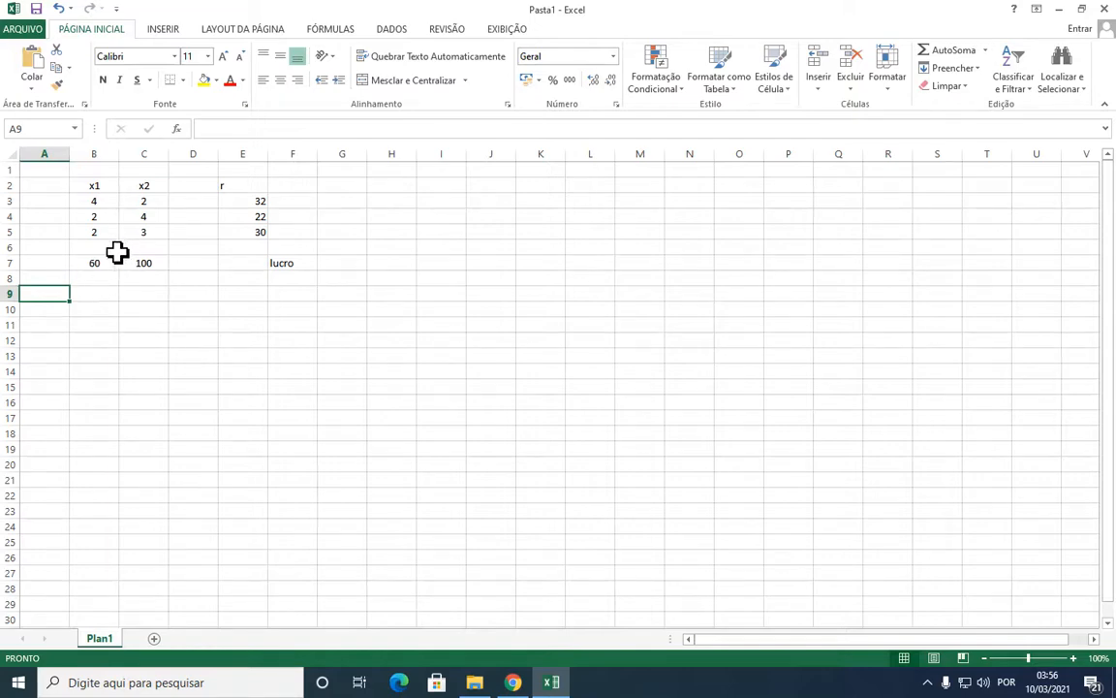
# Step: Apply all borders to B1:C1 to mark the decision variable cells
pyautogui.moveTo(101, 168); pyautogui.dragTo(131, 167)
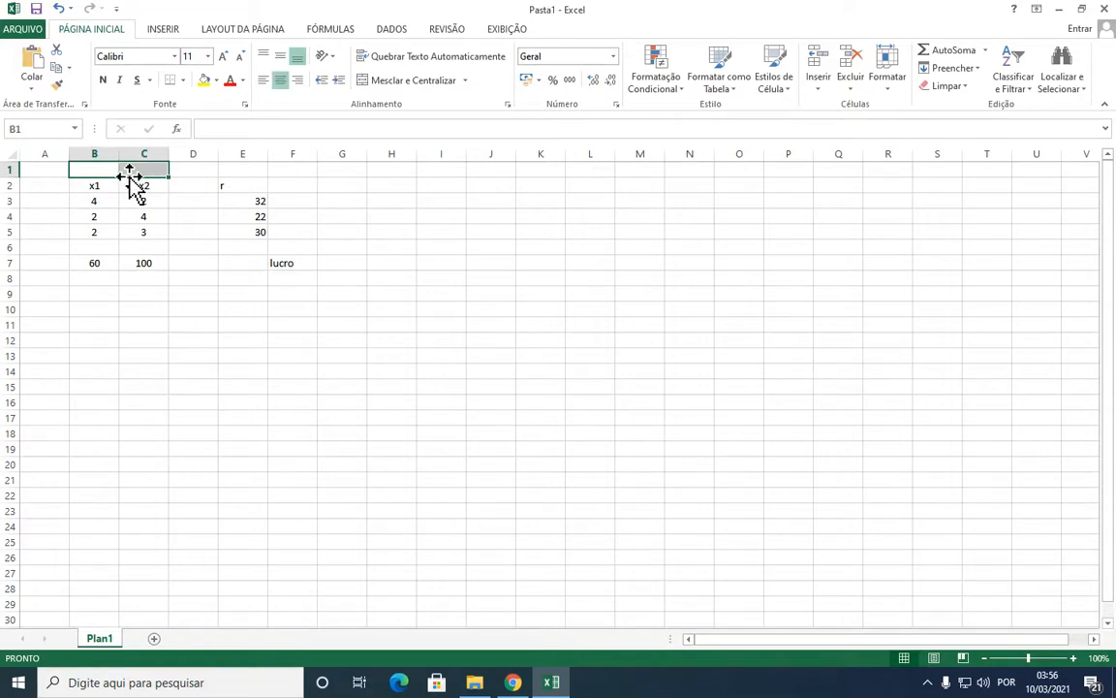
pyautogui.click(182, 80)
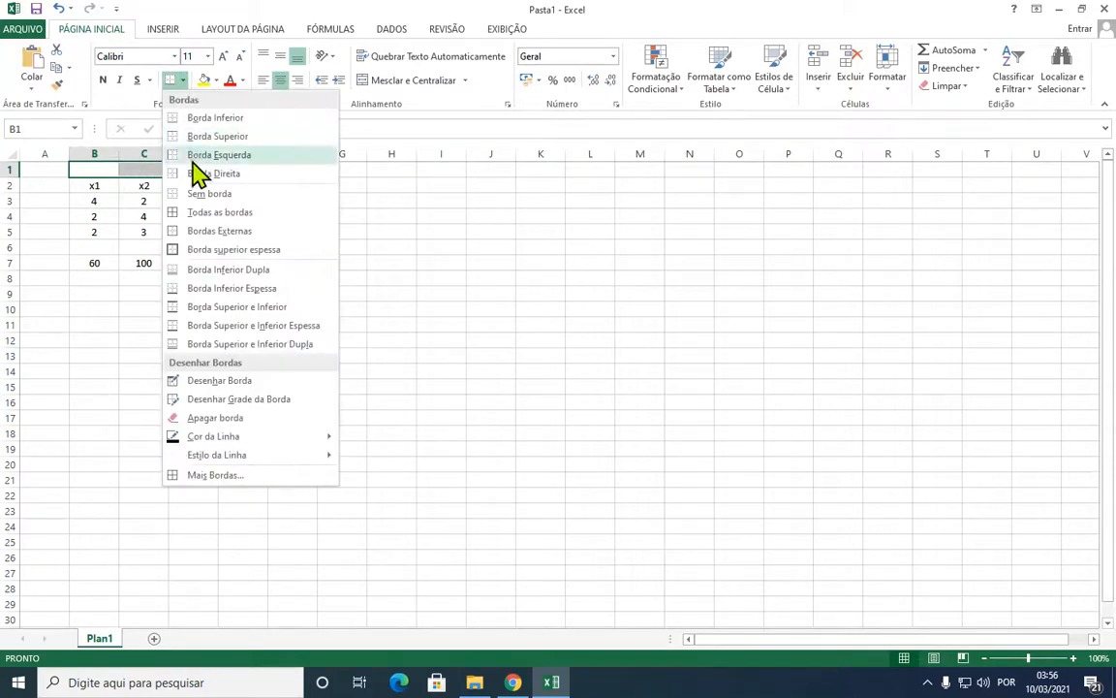
pyautogui.click(195, 220)
pyautogui.click(189, 278)
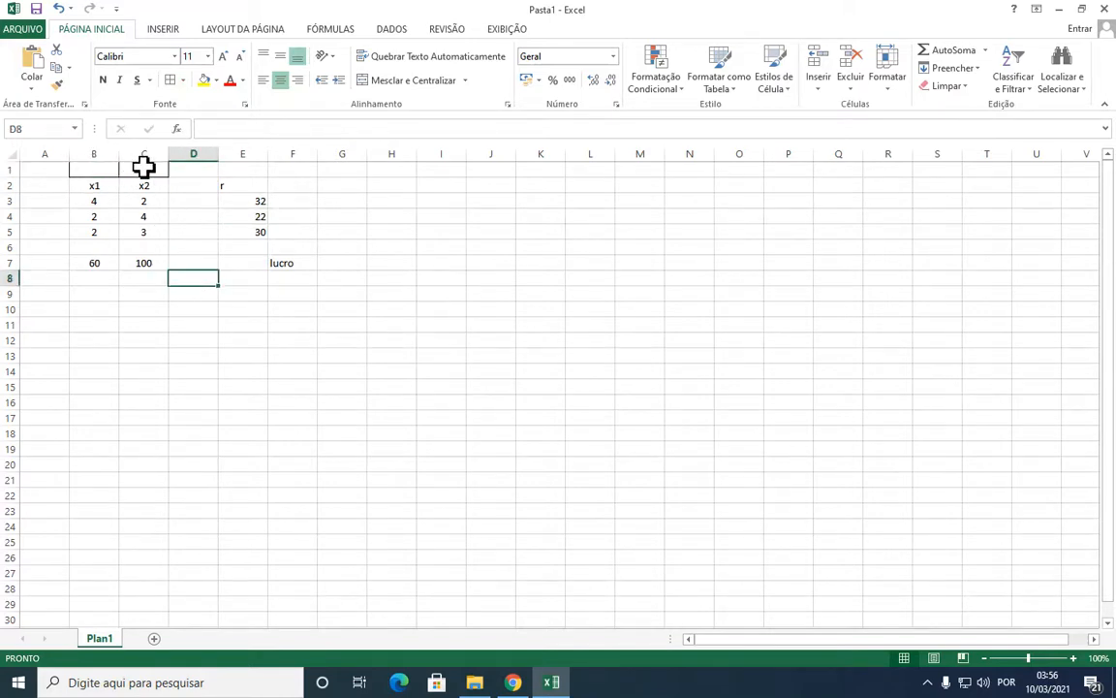
pyautogui.click(186, 198)
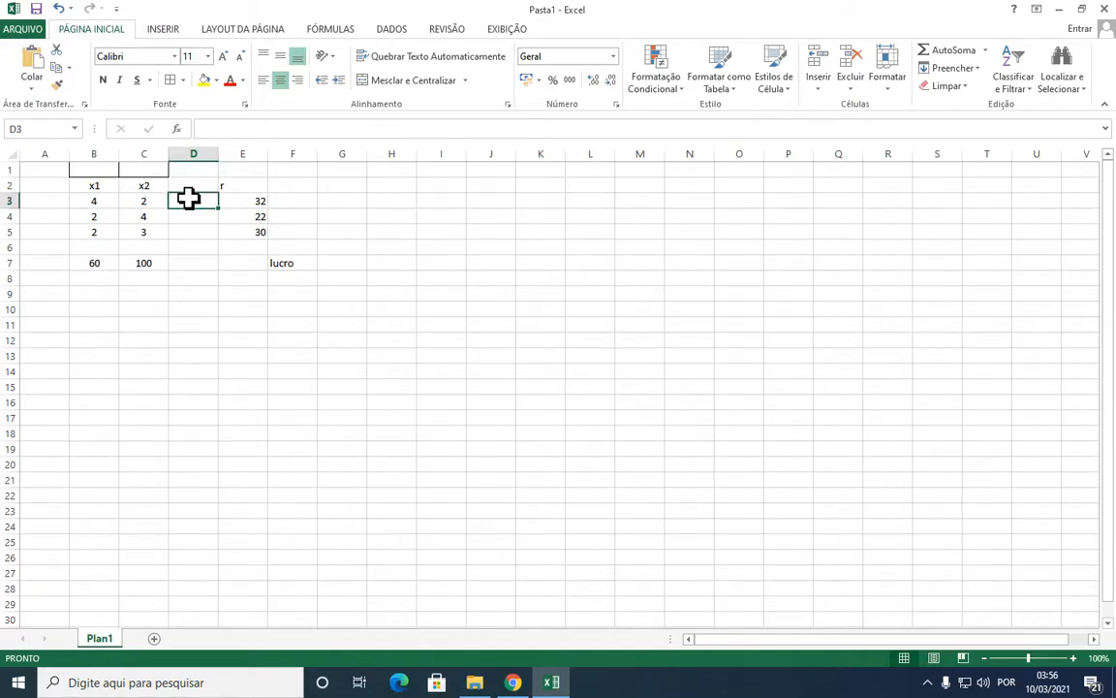
pyautogui.write('=')
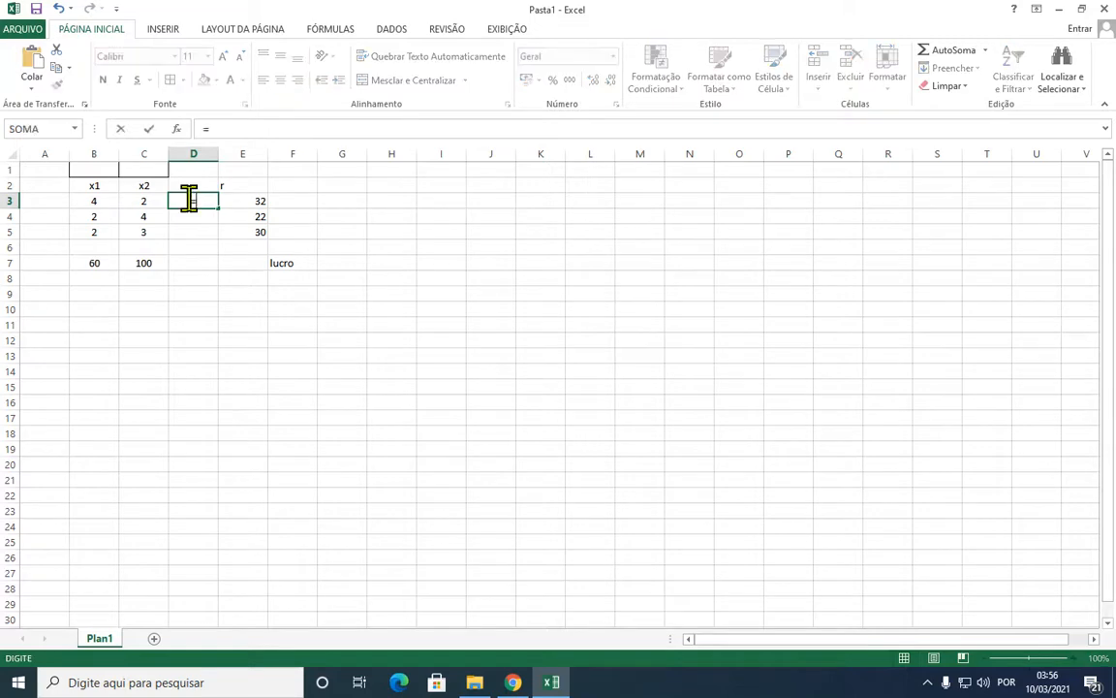
pyautogui.click(94, 197)
pyautogui.write('*')
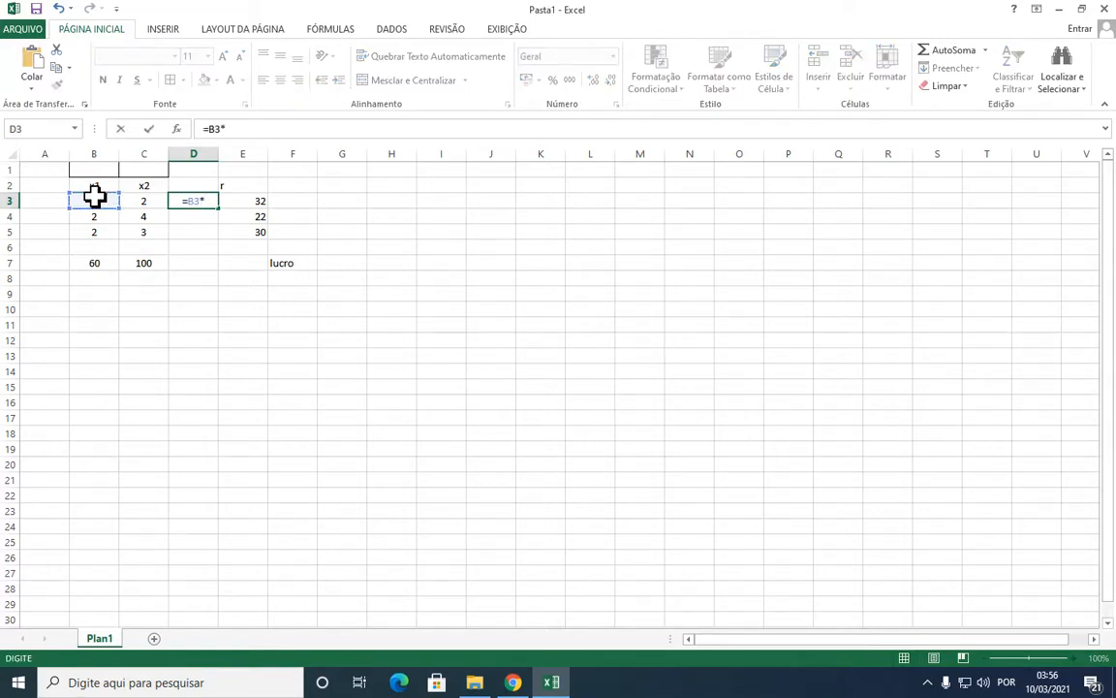
pyautogui.click(94, 186)
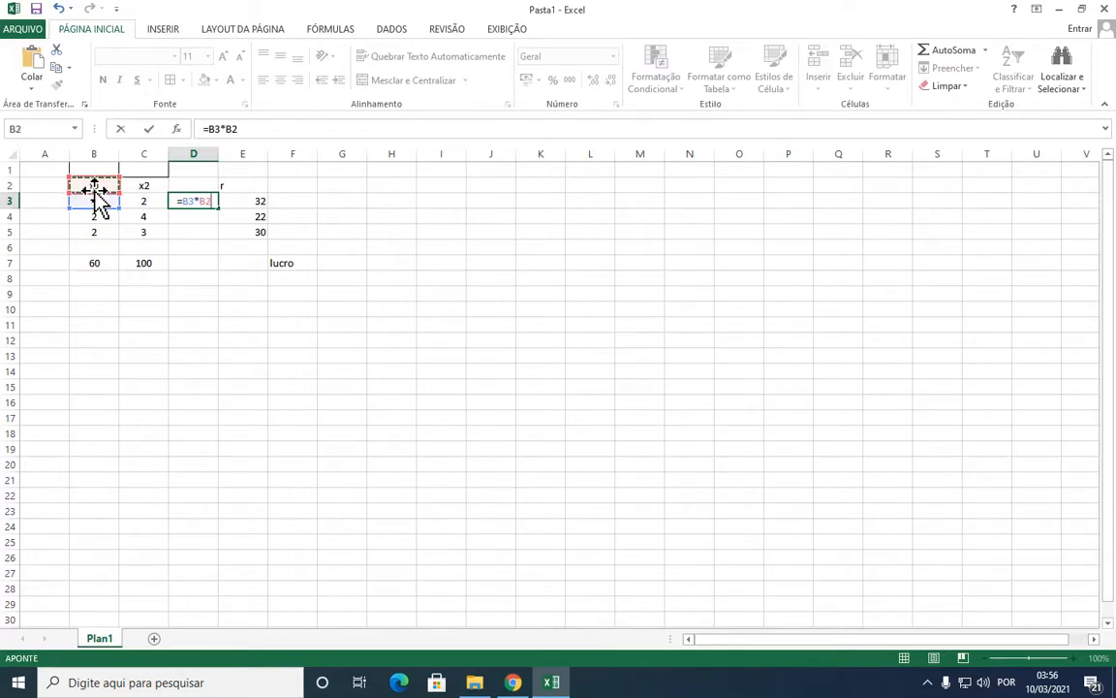
pyautogui.write('+')
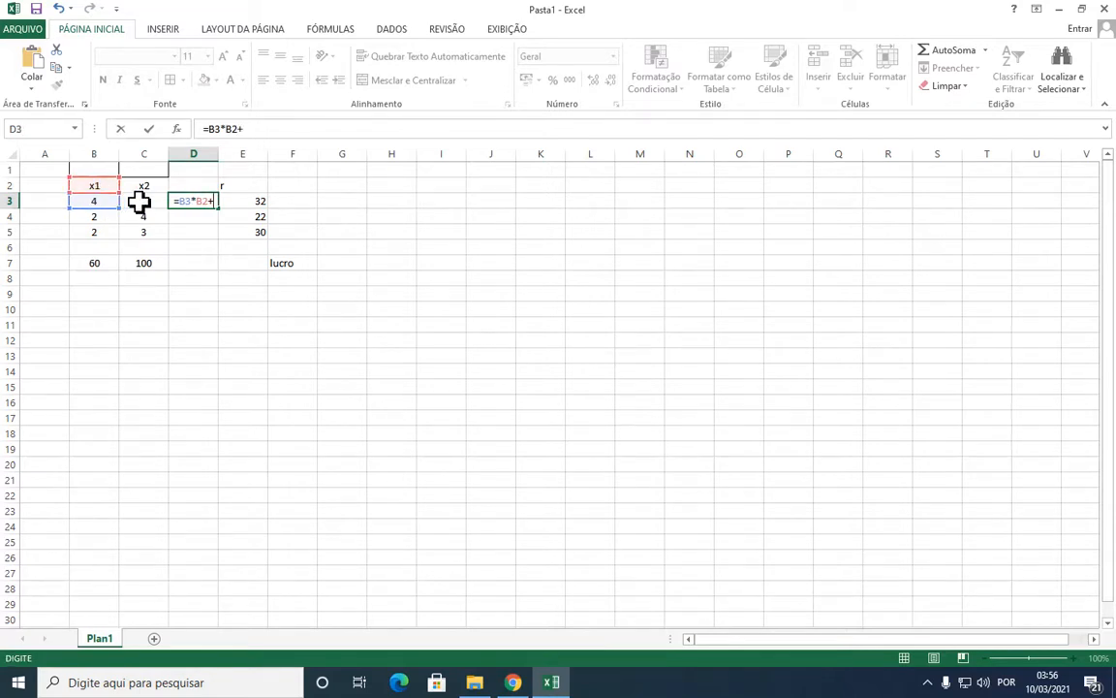
pyautogui.click(141, 200)
pyautogui.write('*')
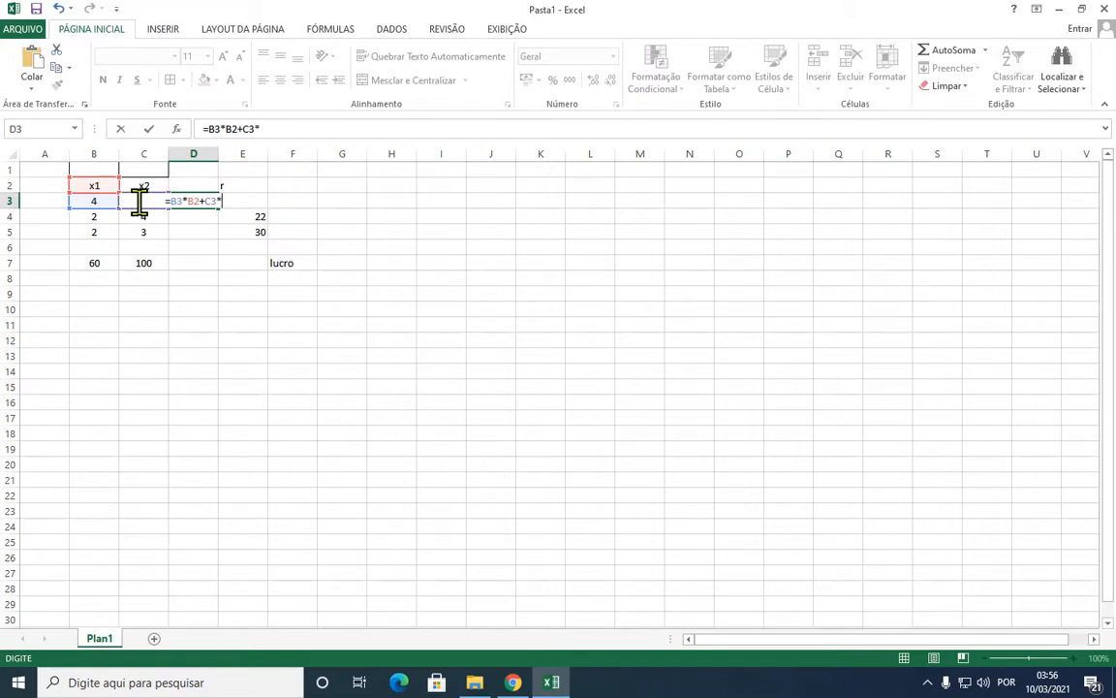
pyautogui.click(147, 187)
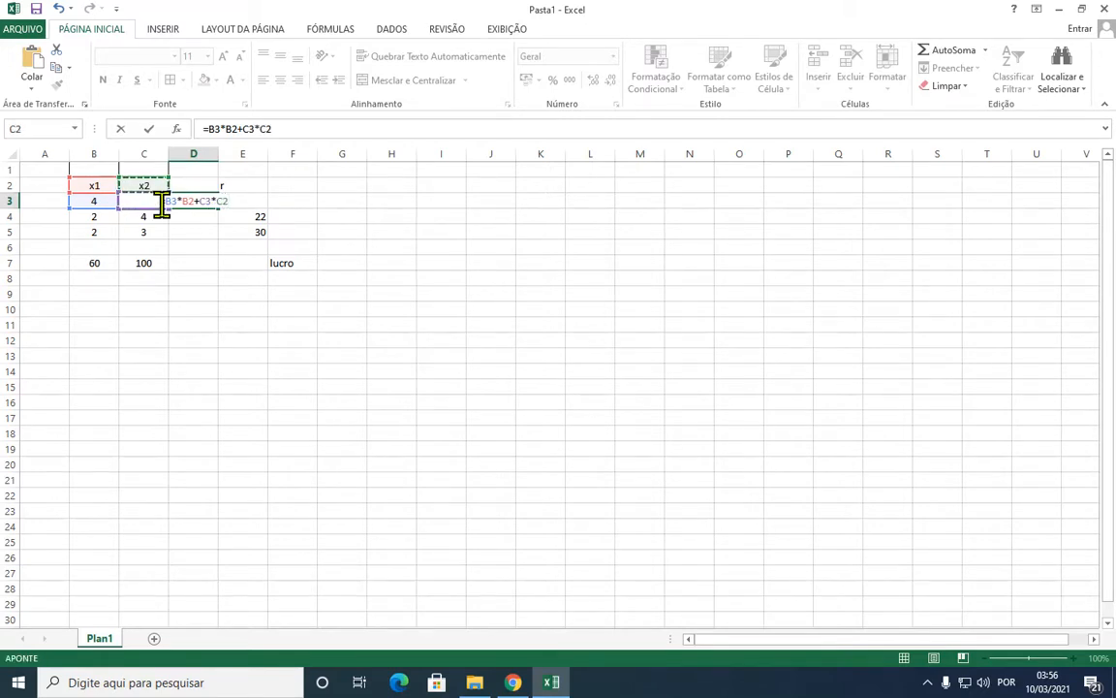
pyautogui.press('Escape')
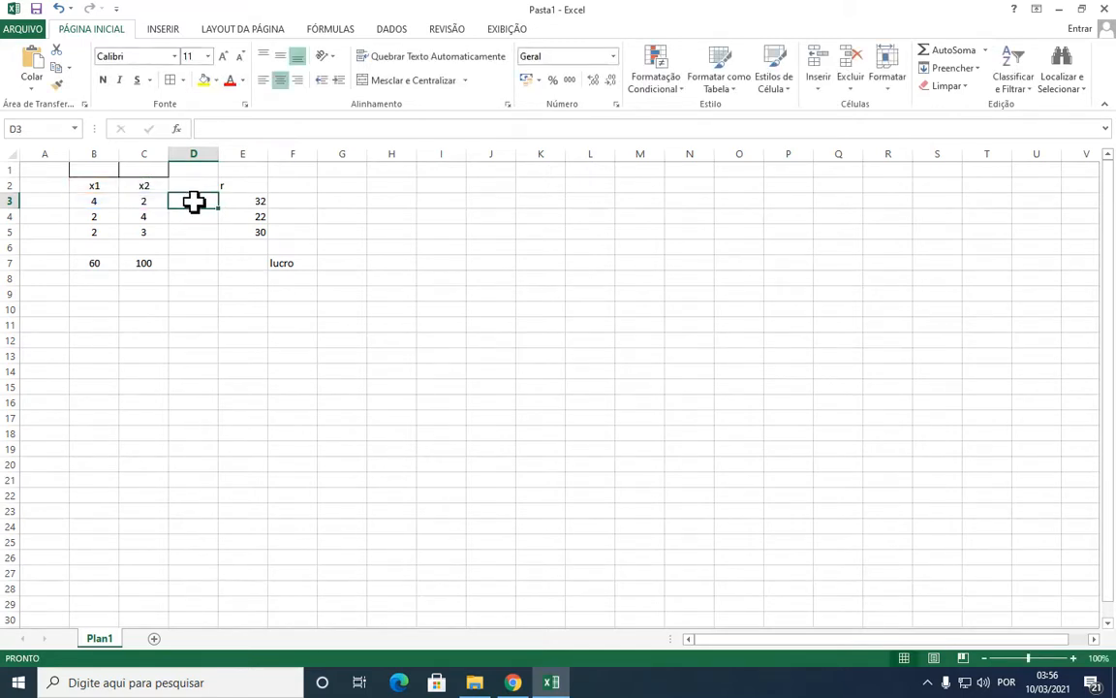
# Step: Enter the formula =B3*$B$1+C3*$C$1 in D3, with absolute references to the variable cells
pyautogui.write('=')
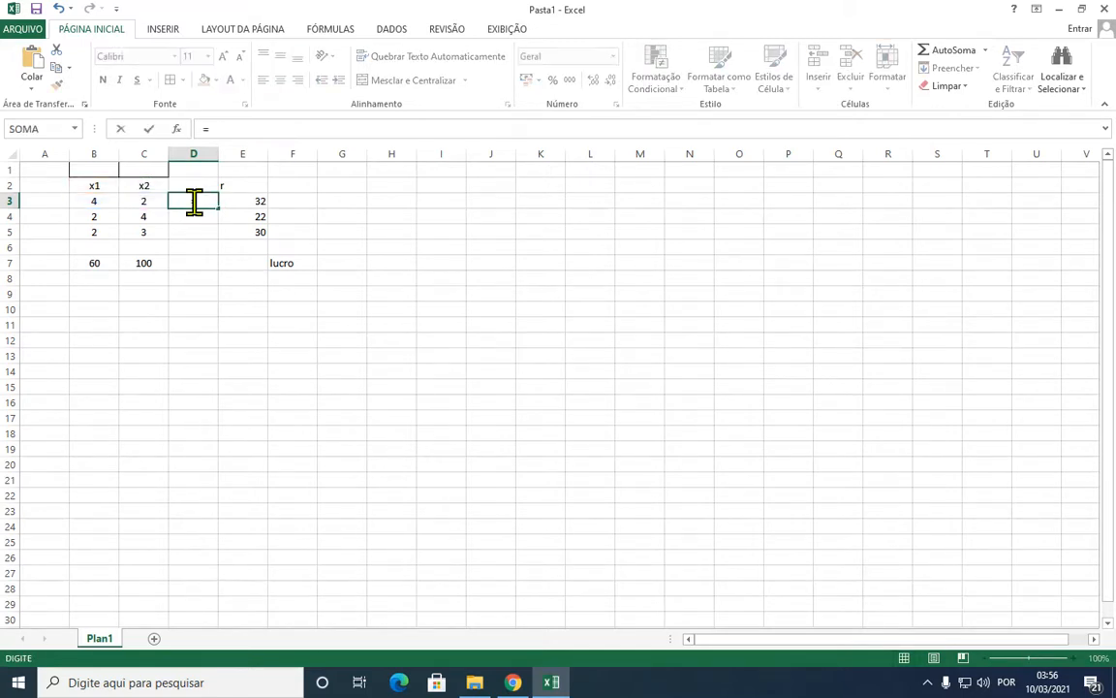
pyautogui.click(114, 200)
pyautogui.write('*')
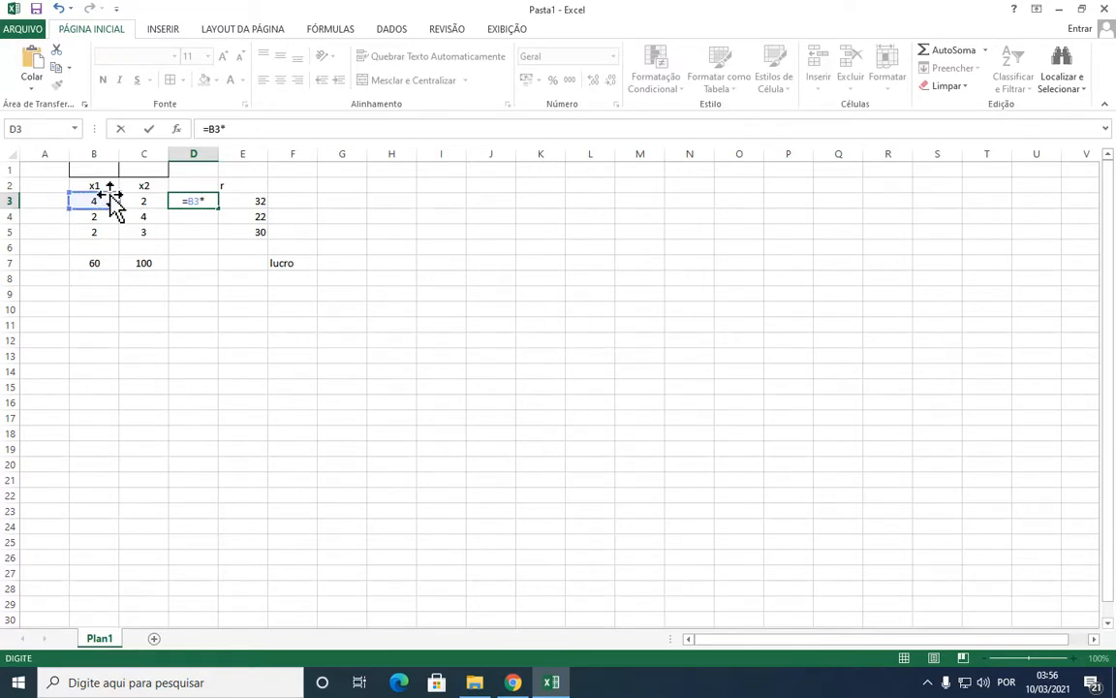
pyautogui.click(108, 169)
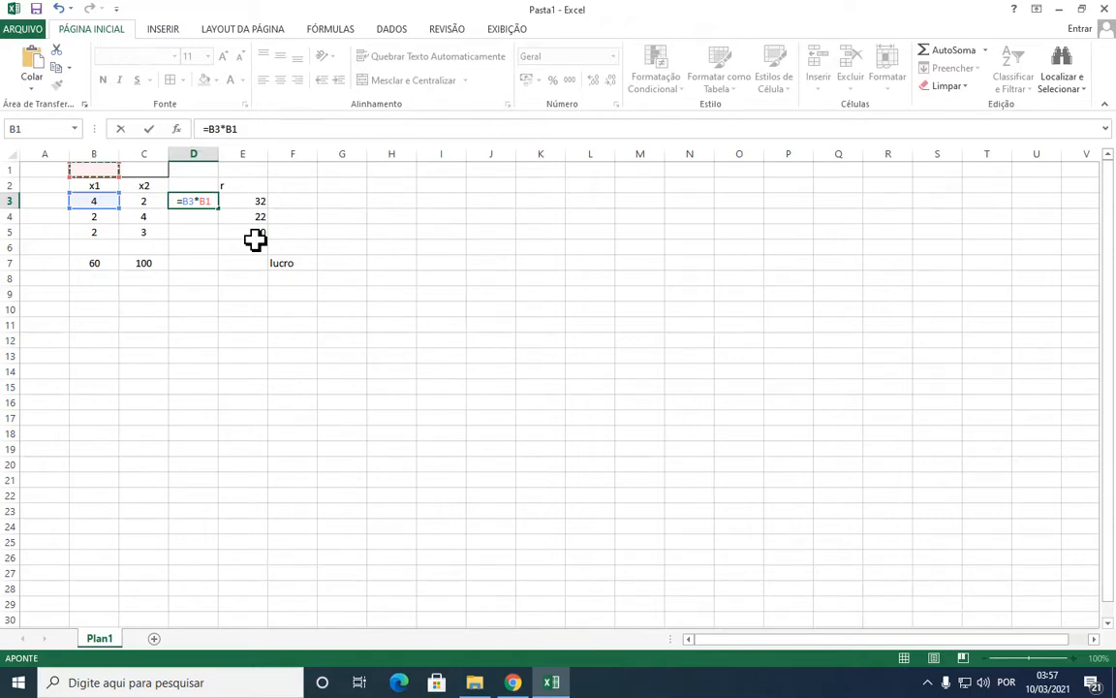
pyautogui.press('F4')
pyautogui.write('+')
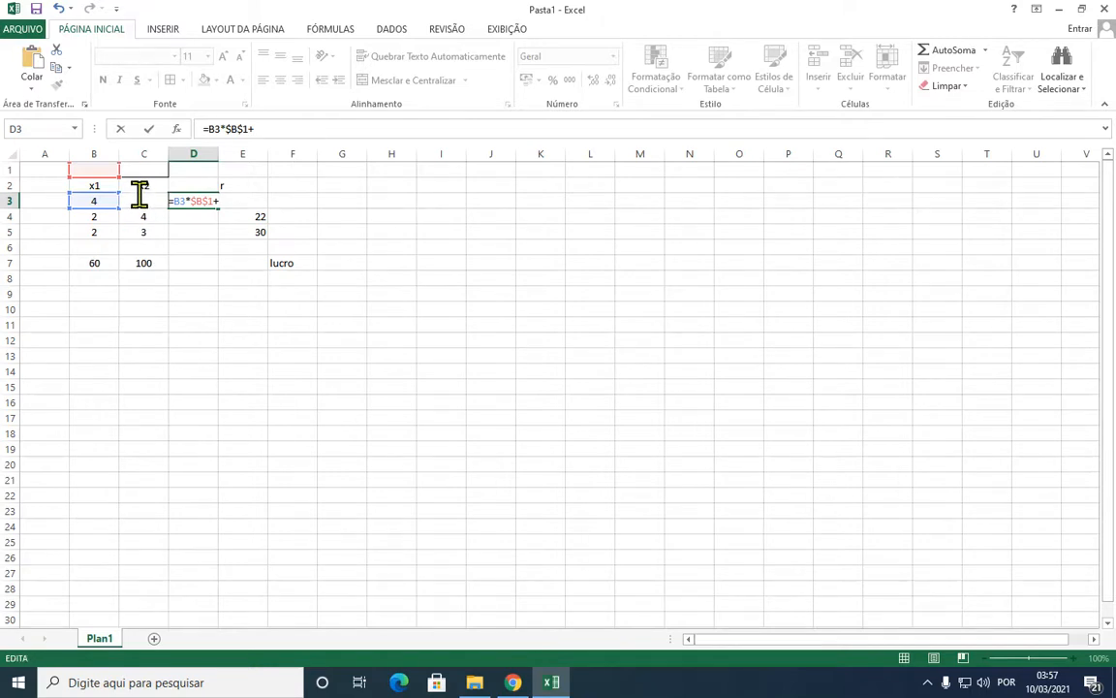
pyautogui.click(269, 129)
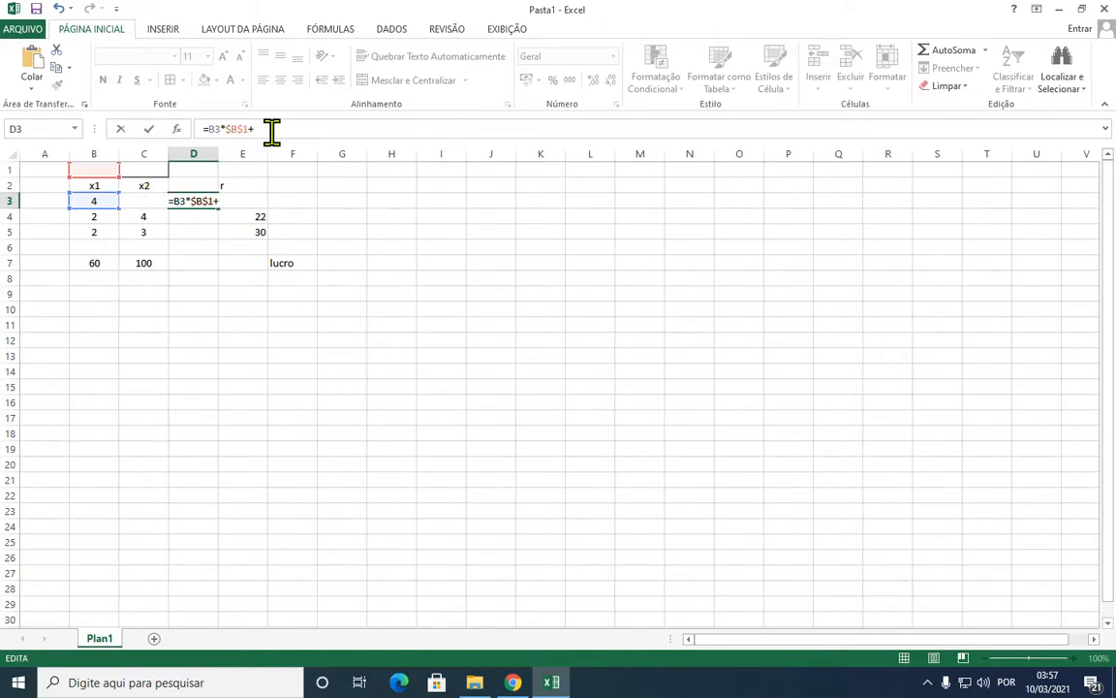
pyautogui.click(152, 199)
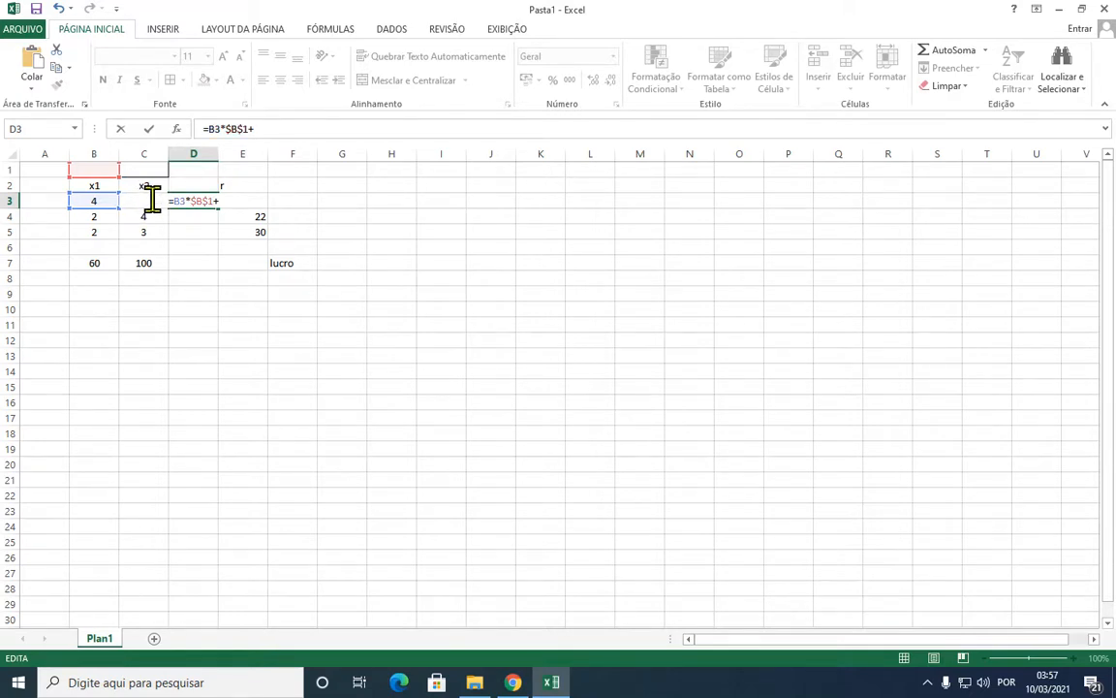
pyautogui.click(273, 130)
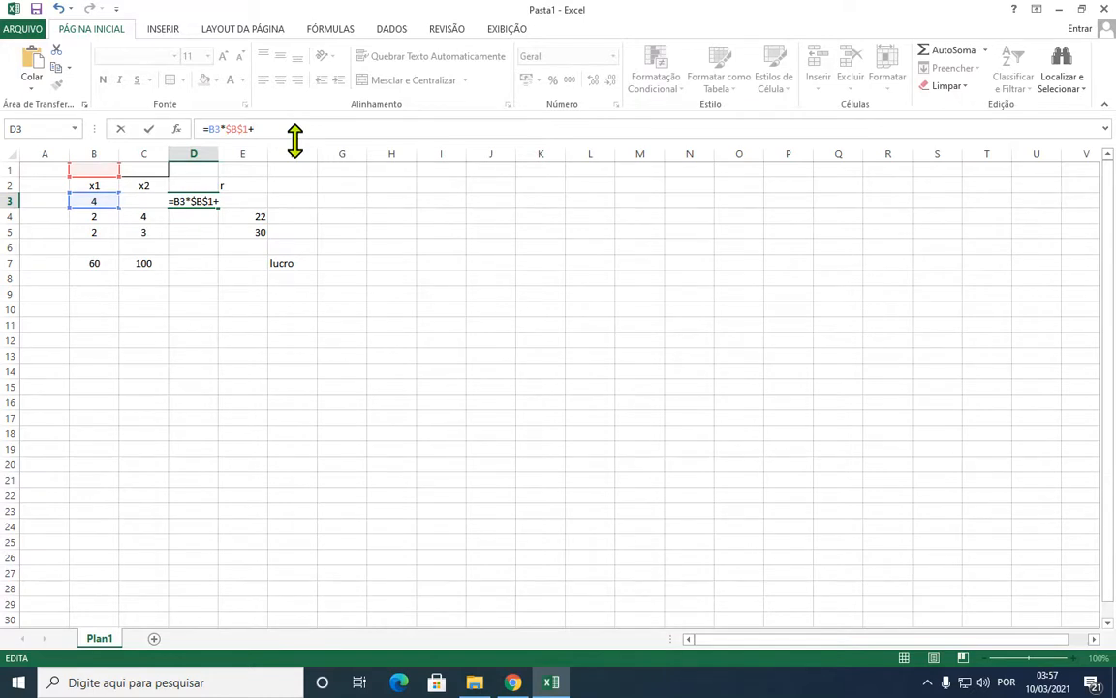
pyautogui.write('c3')
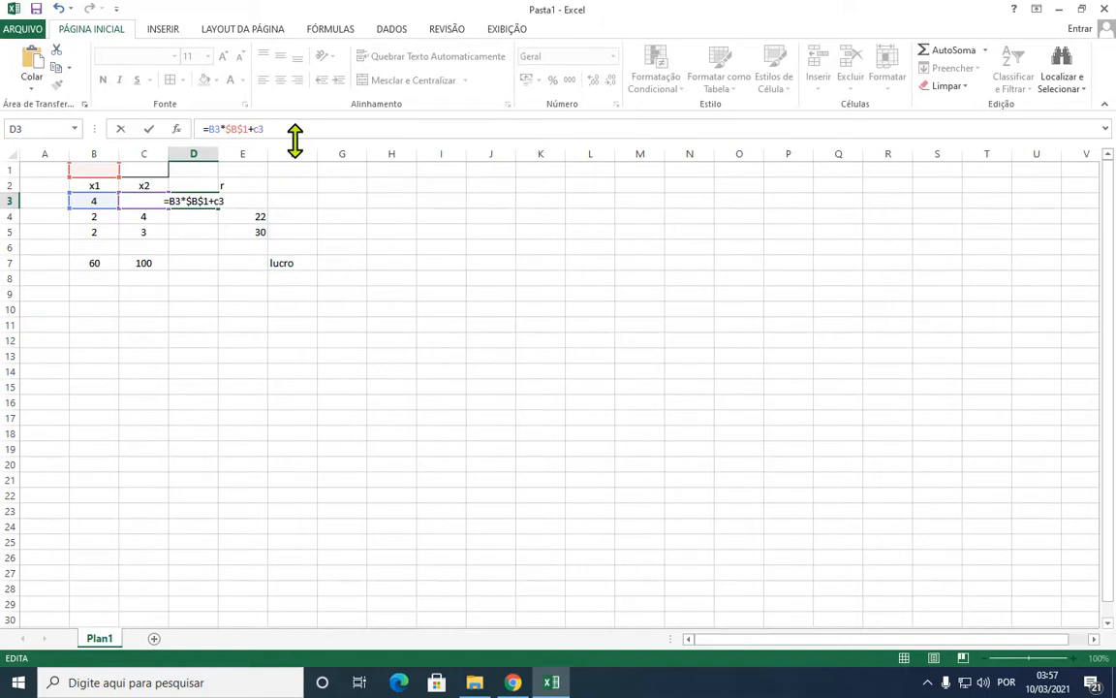
pyautogui.write('*')
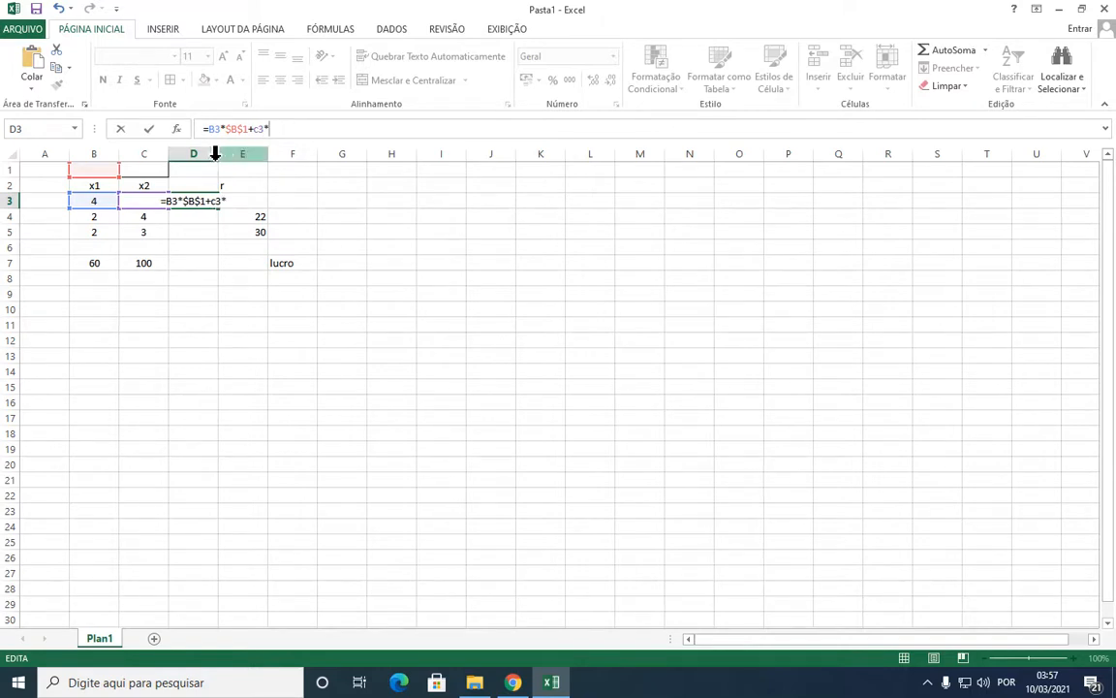
pyautogui.click(155, 169)
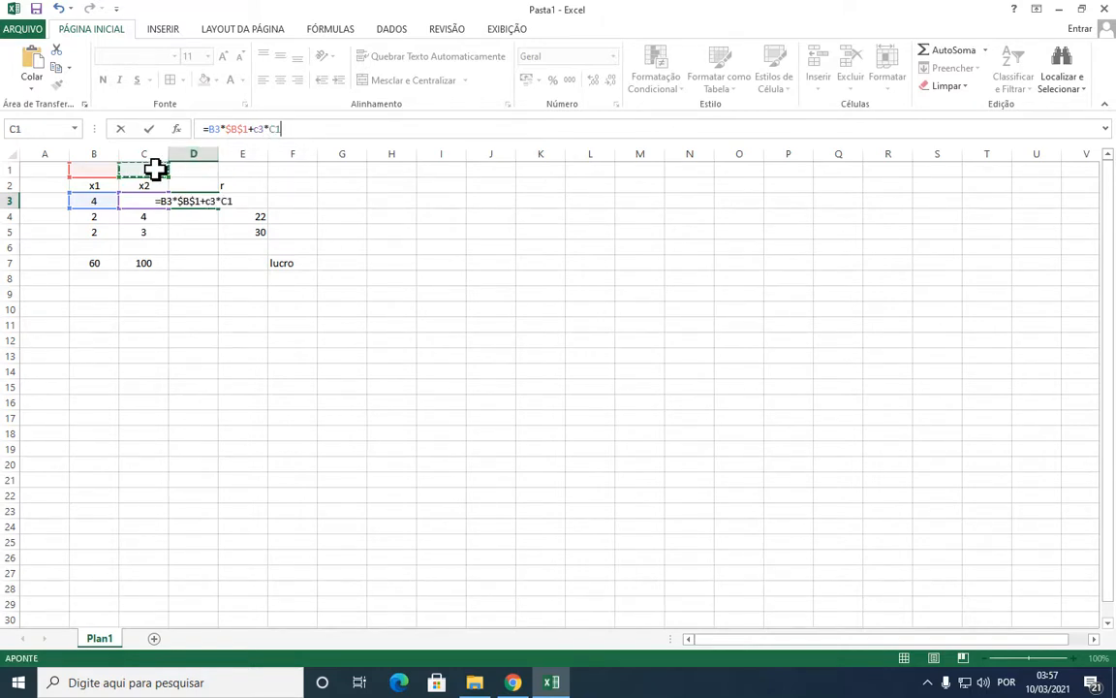
pyautogui.press('F4')
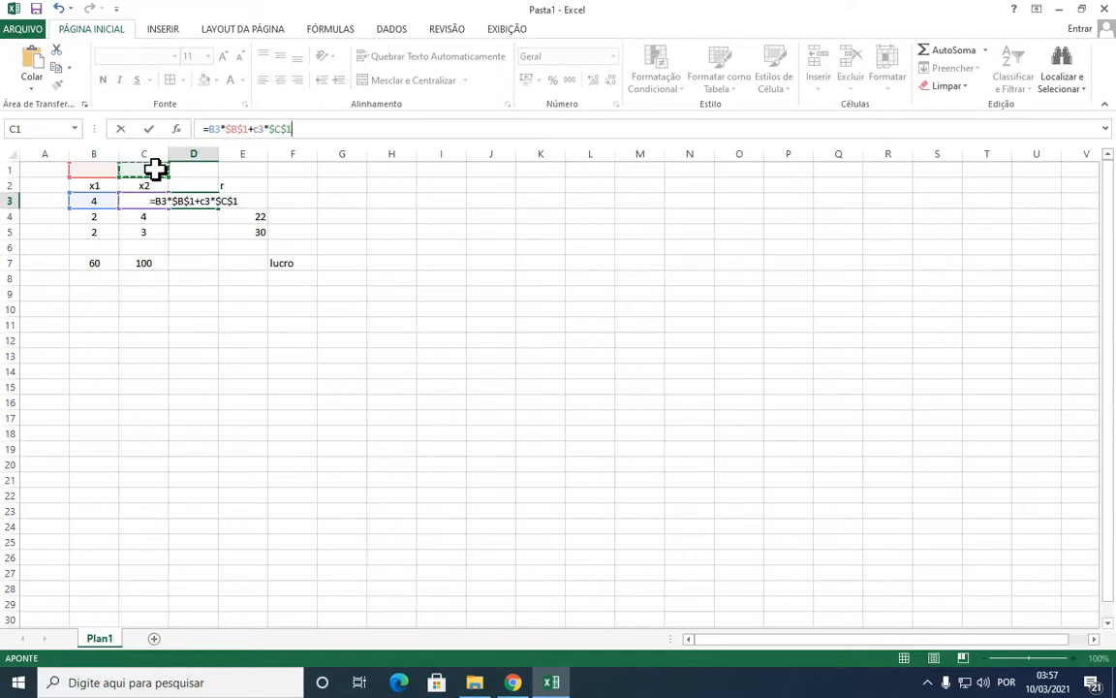
pyautogui.press('Return')
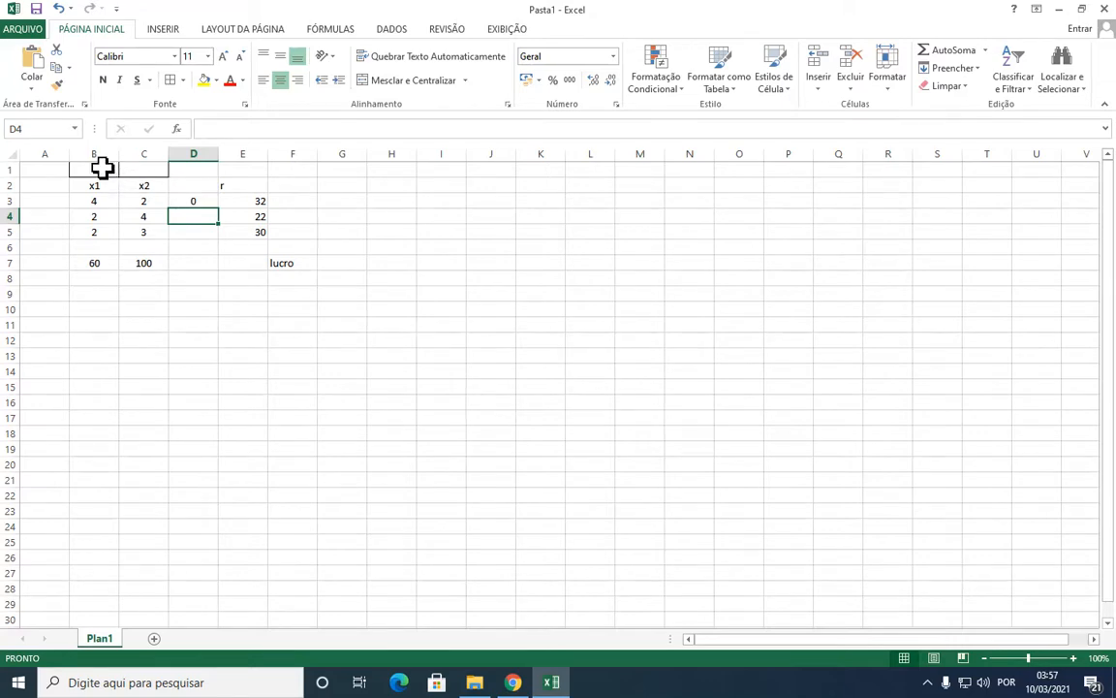
# Step: Fill the D3 formula down through D7 to cover the remaining constraints and the profit row
pyautogui.click(202, 201)
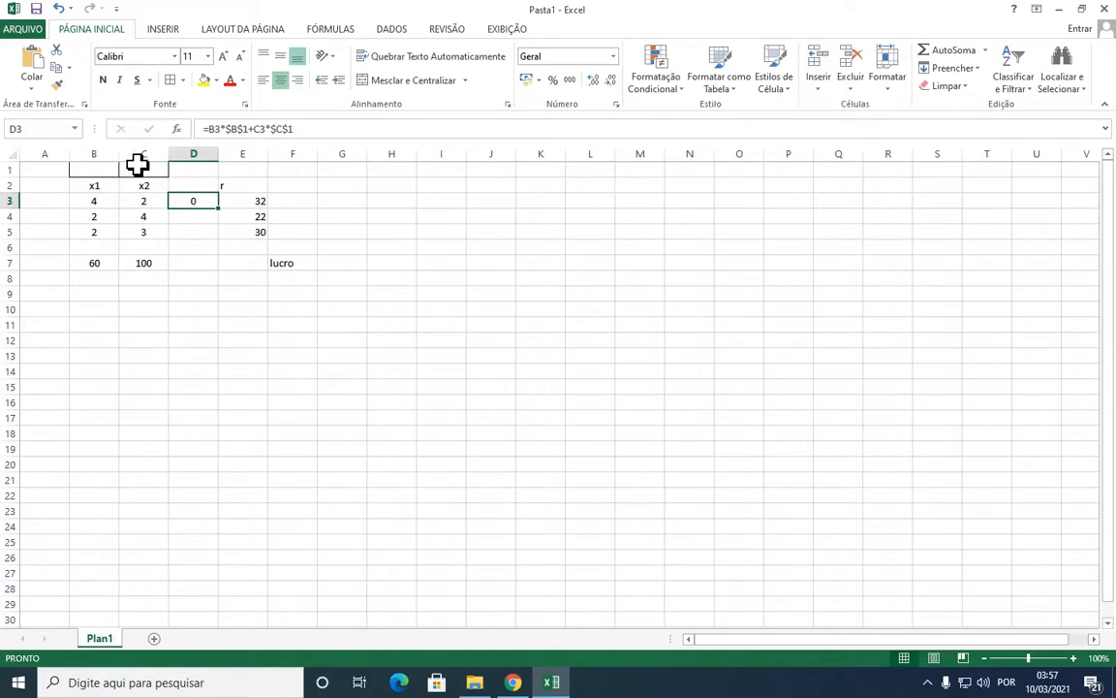
pyautogui.moveTo(219, 210); pyautogui.dragTo(219, 272)
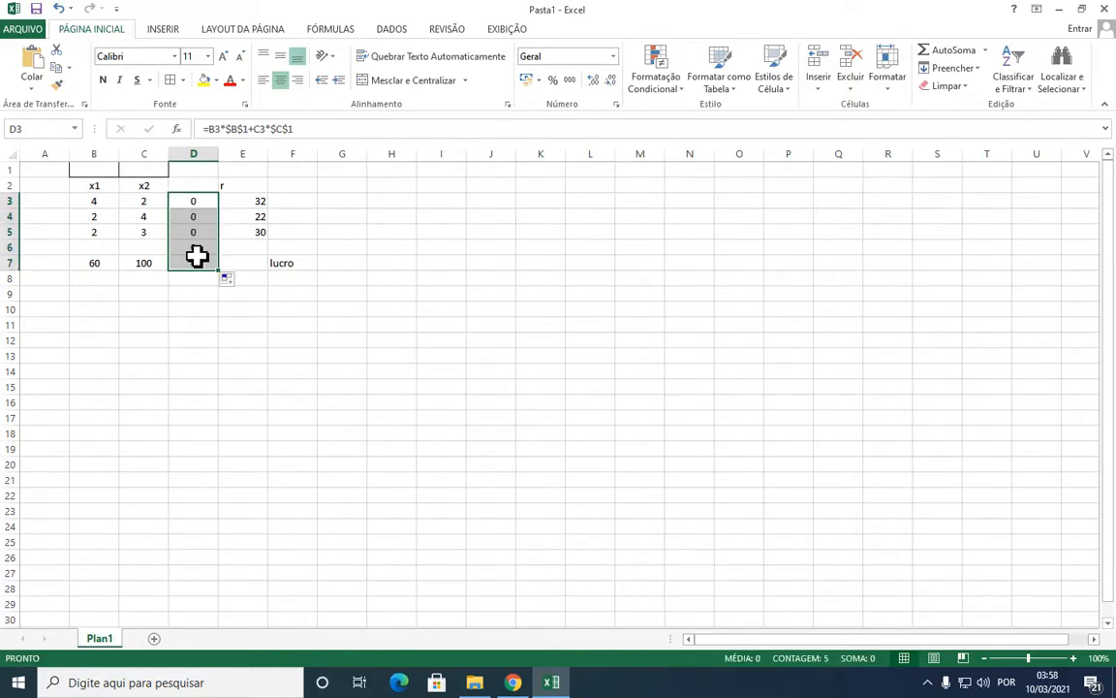
# Step: Clear the unneeded formula from D6 in the blank row above the profit row
pyautogui.click(196, 249)
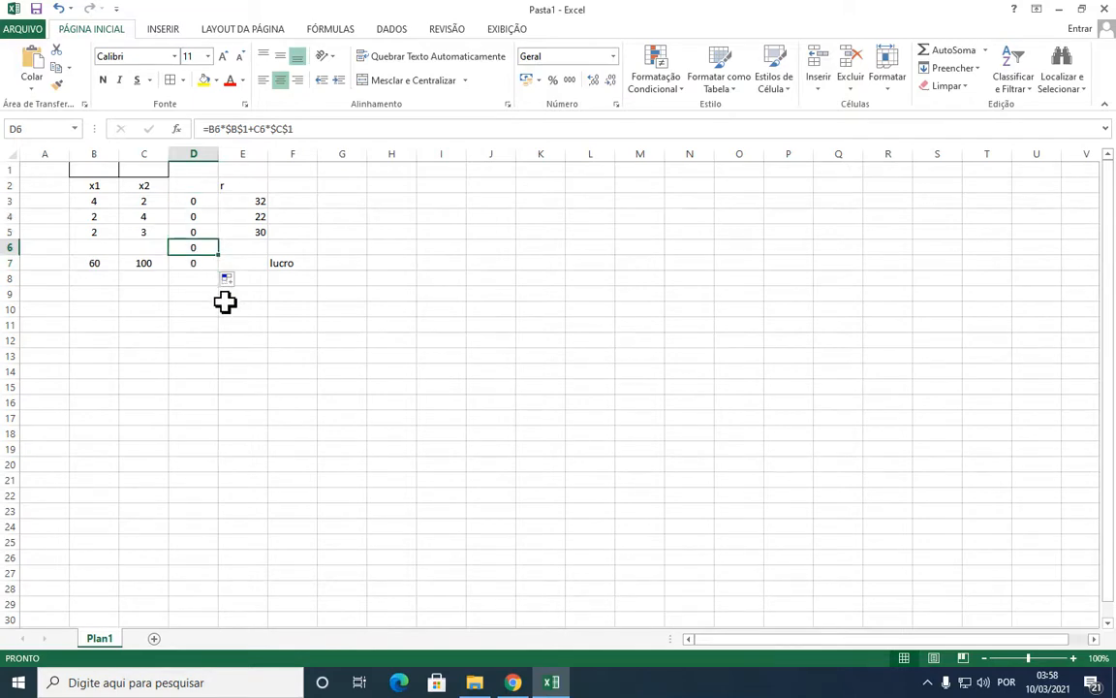
pyautogui.press('Delete')
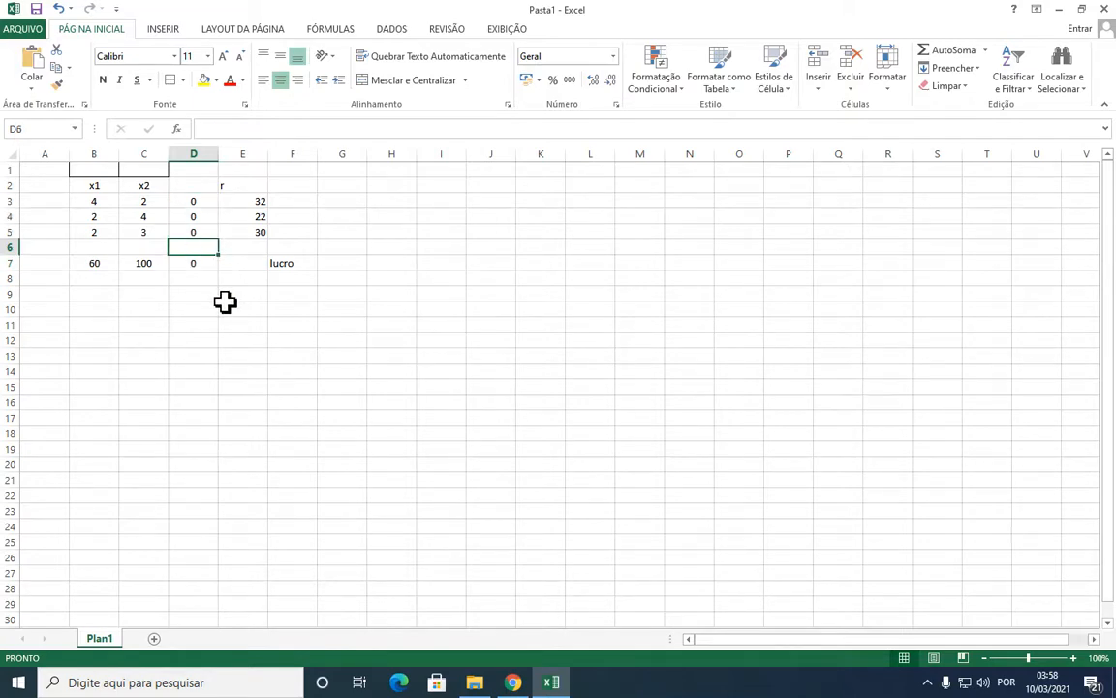
# Step: Examine the filled formulas in D4, D5 and D7 to check their coefficient and variable cell references
pyautogui.click(195, 215)
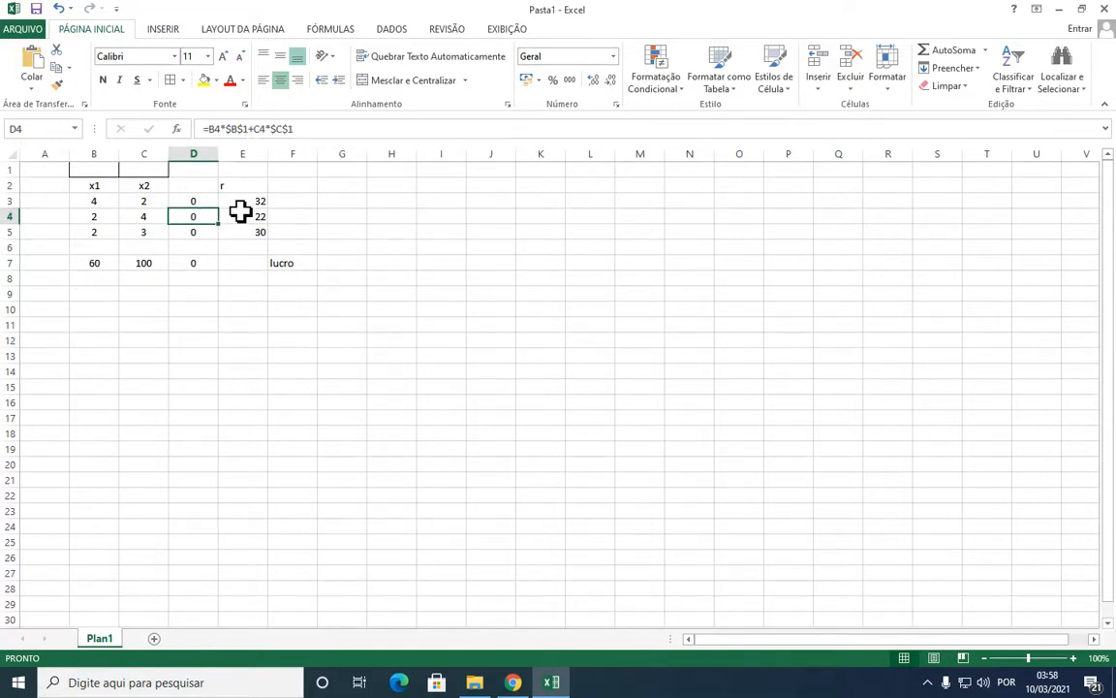
pyautogui.click(198, 229)
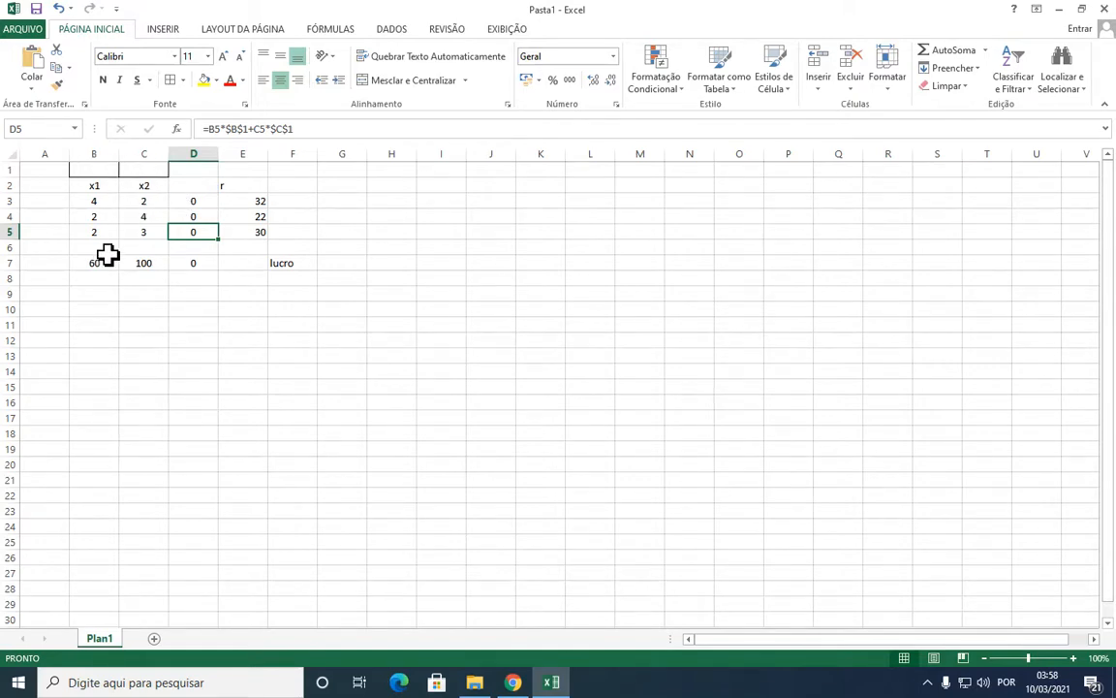
pyautogui.click(207, 218)
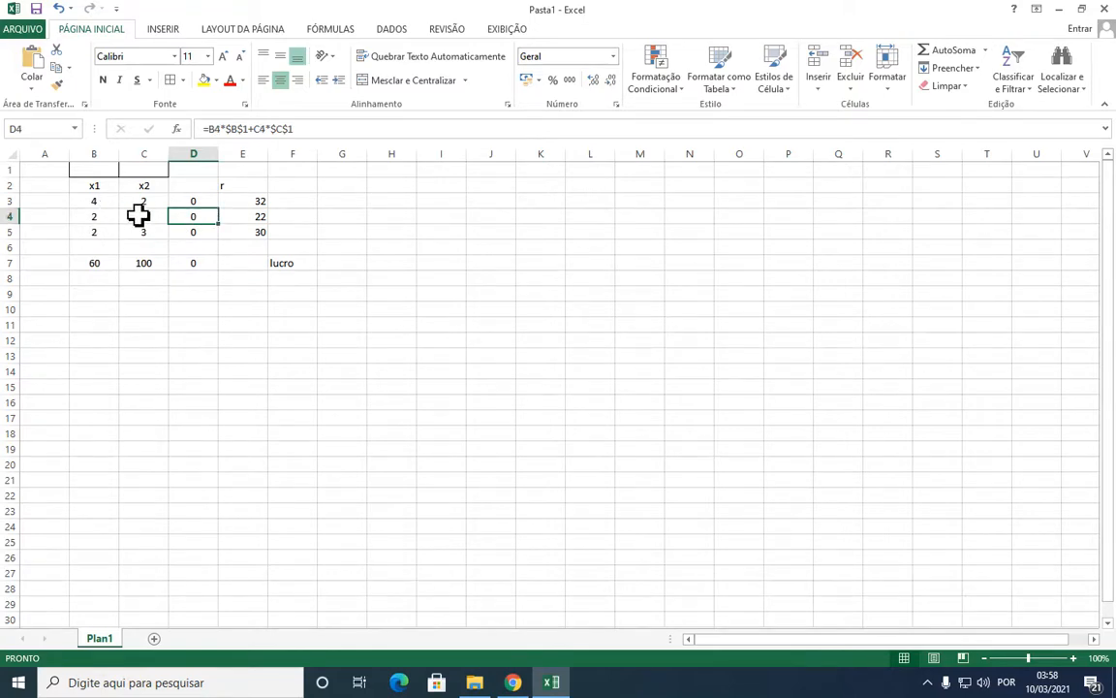
pyautogui.click(197, 236)
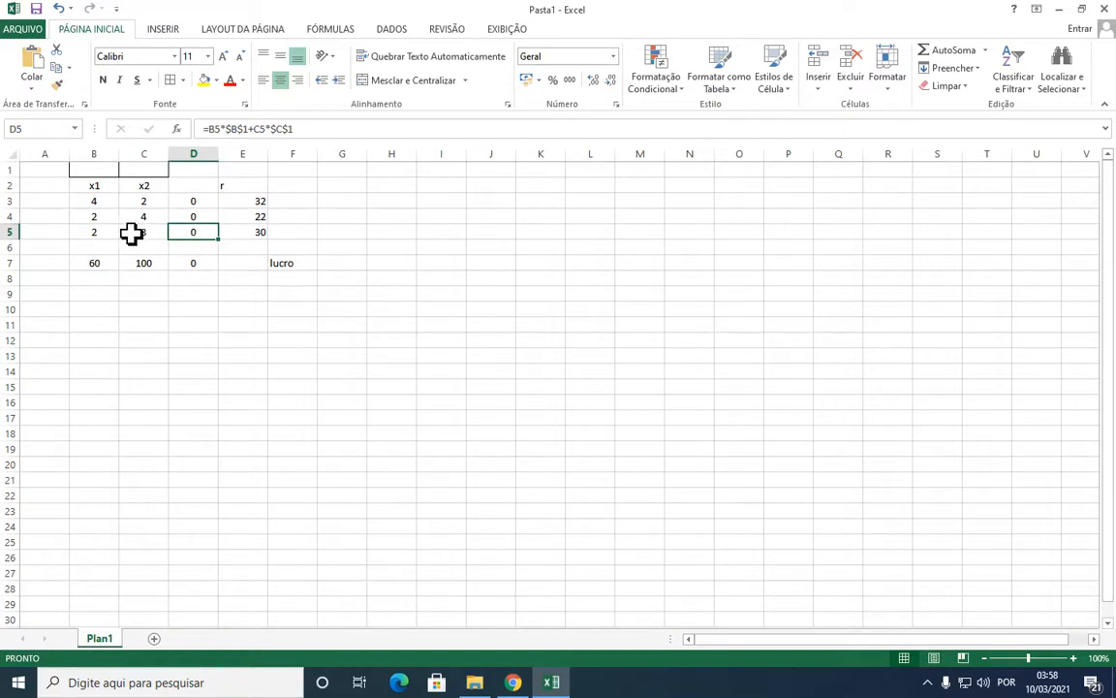
pyautogui.click(190, 266)
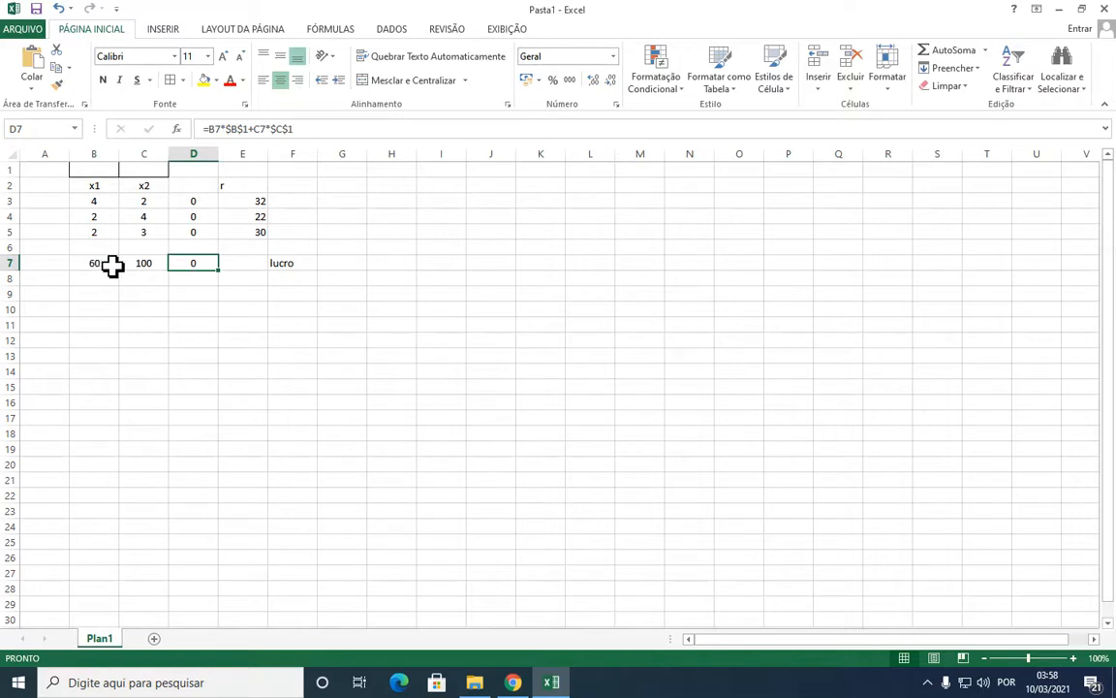
pyautogui.click(315, 131)
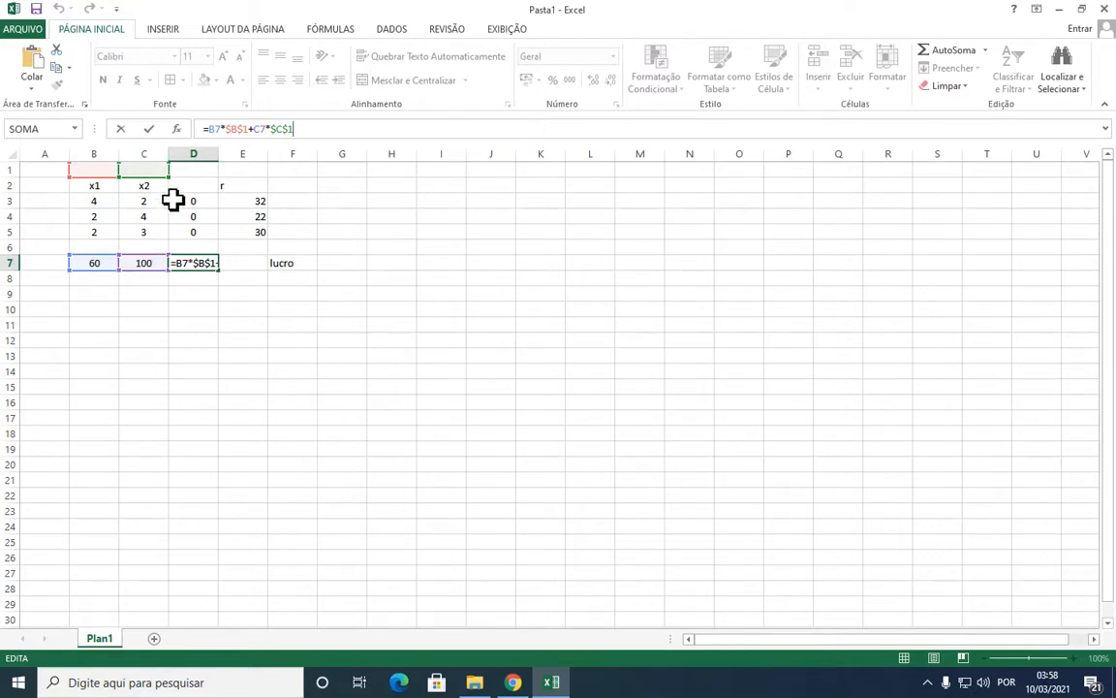
pyautogui.click(245, 323)
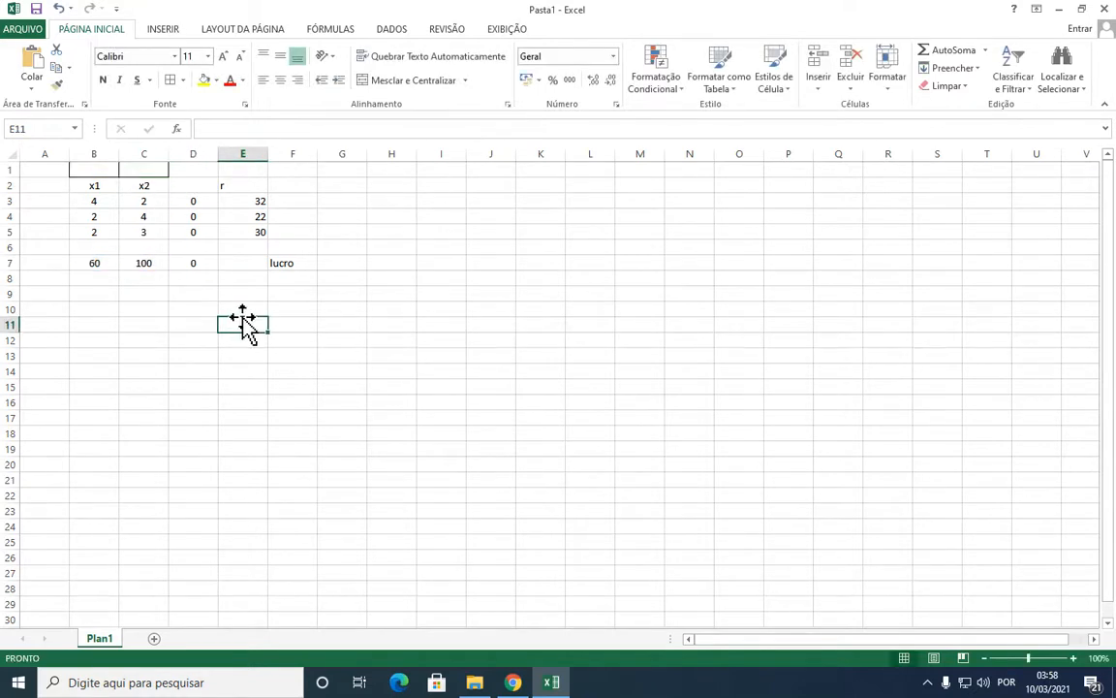
# Step: Open Solver with profit cell D7 as the objective and set it to be maximized (Máx.)
pyautogui.click(186, 261)
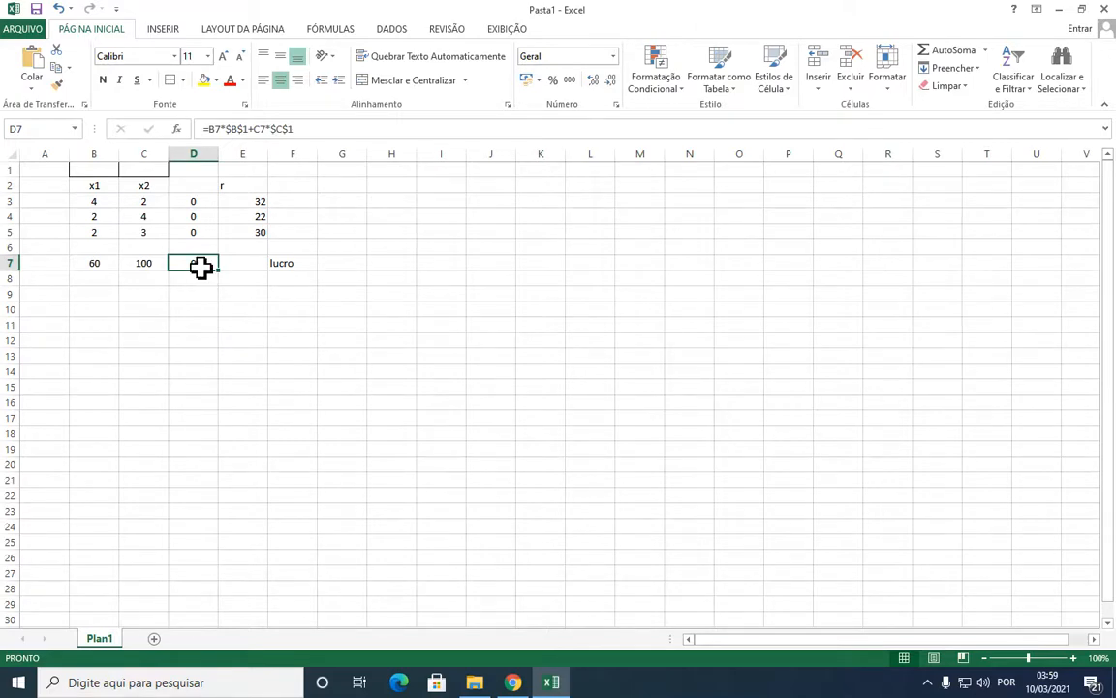
pyautogui.click(388, 30)
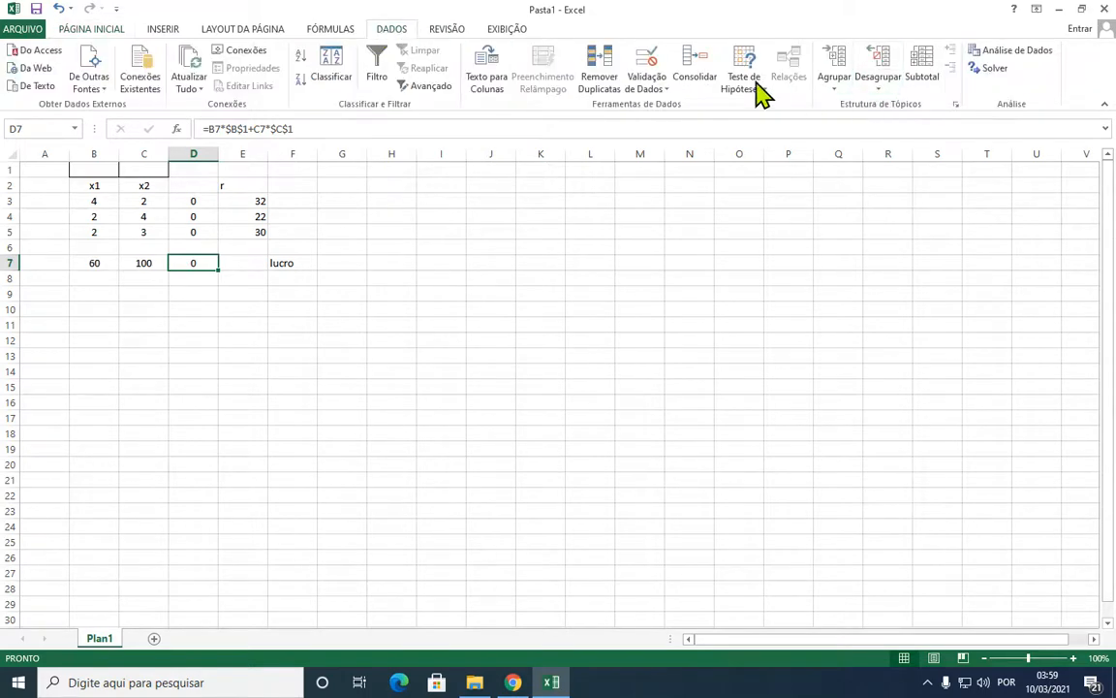
pyautogui.click(990, 70)
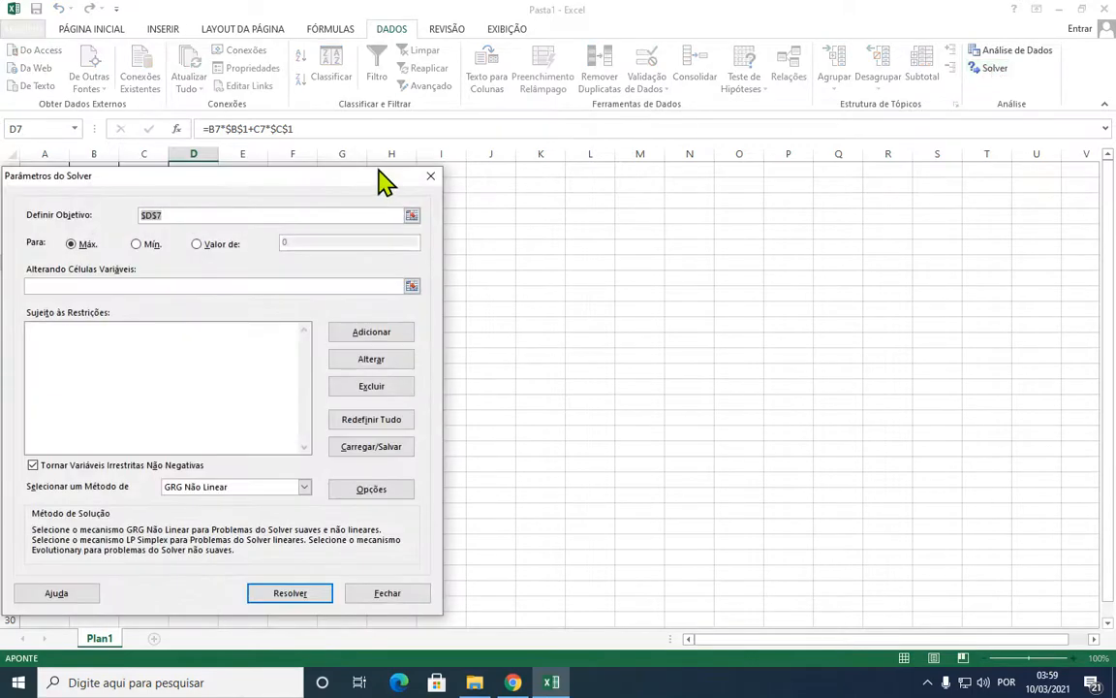
pyautogui.moveTo(308, 177); pyautogui.dragTo(747, 174)
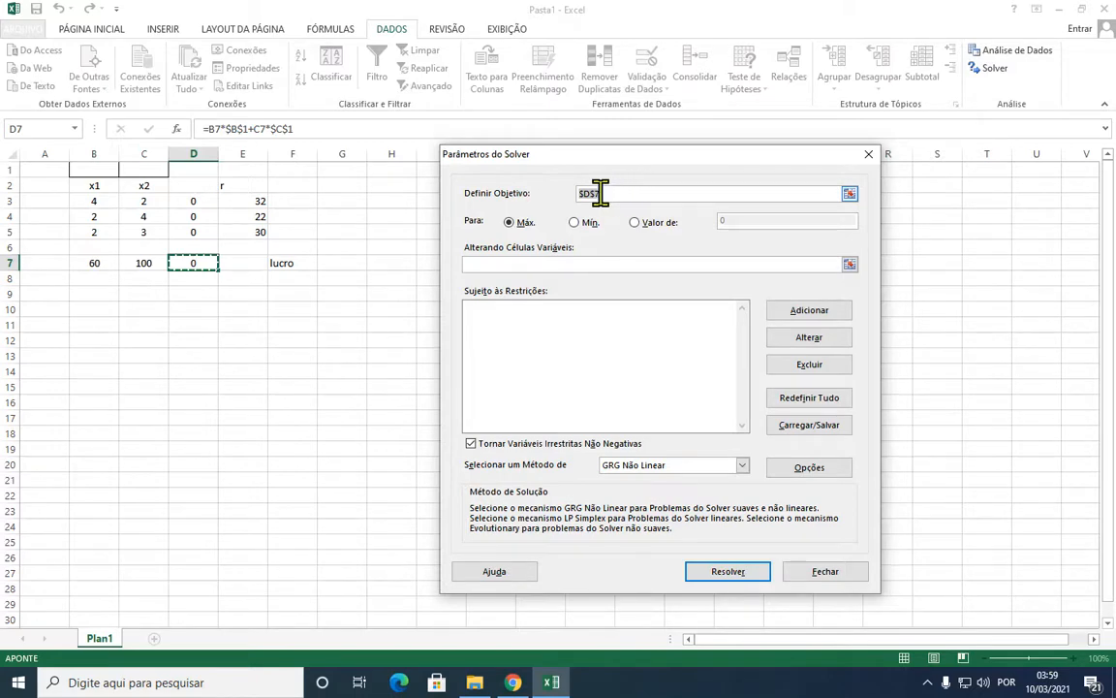
pyautogui.click(508, 222)
pyautogui.click(584, 223)
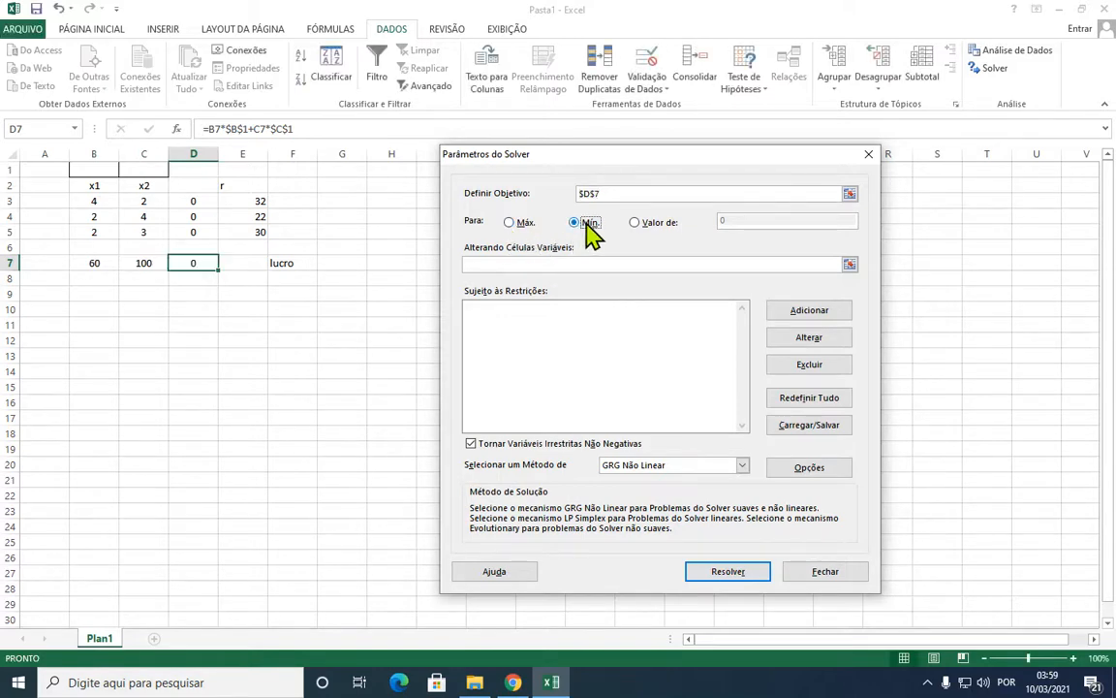
pyautogui.click(635, 223)
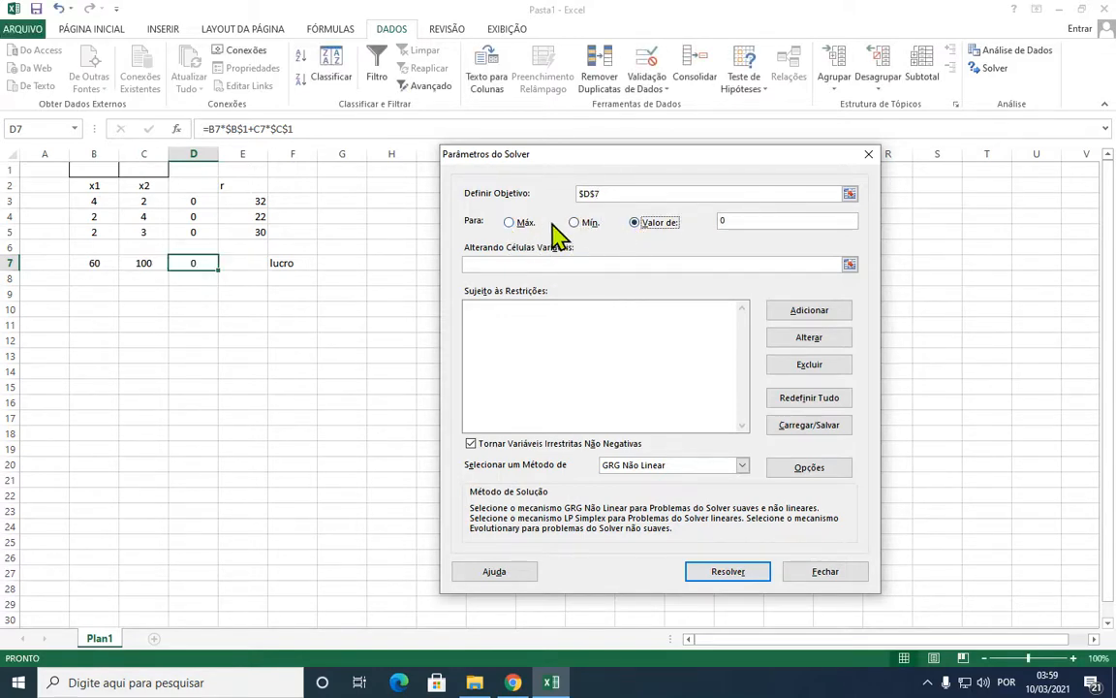
pyautogui.click(507, 223)
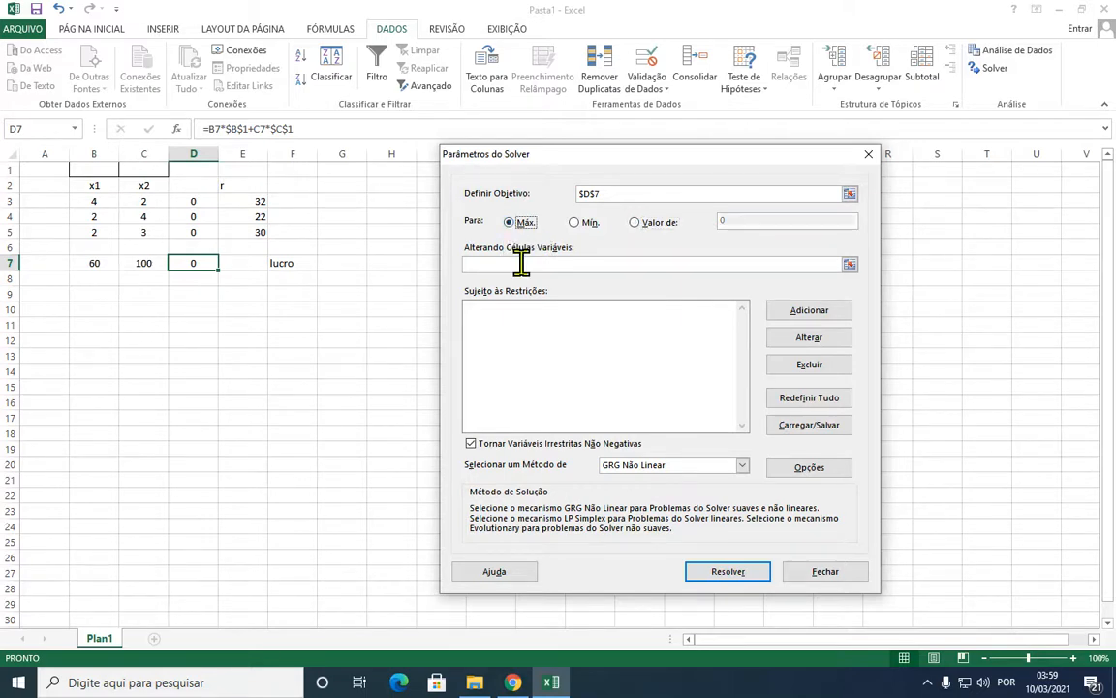
# Step: Set B1:C1 as the Solver's changing variable cells
pyautogui.click(521, 265)
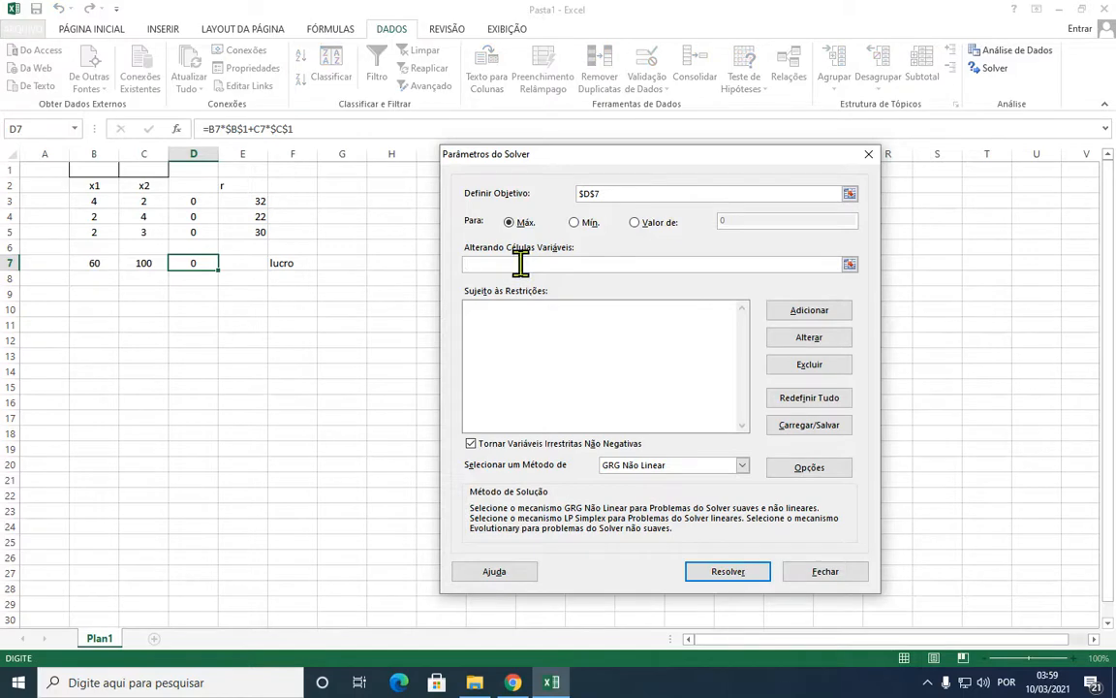
pyautogui.click(112, 167)
pyautogui.moveTo(112, 167); pyautogui.dragTo(130, 169)
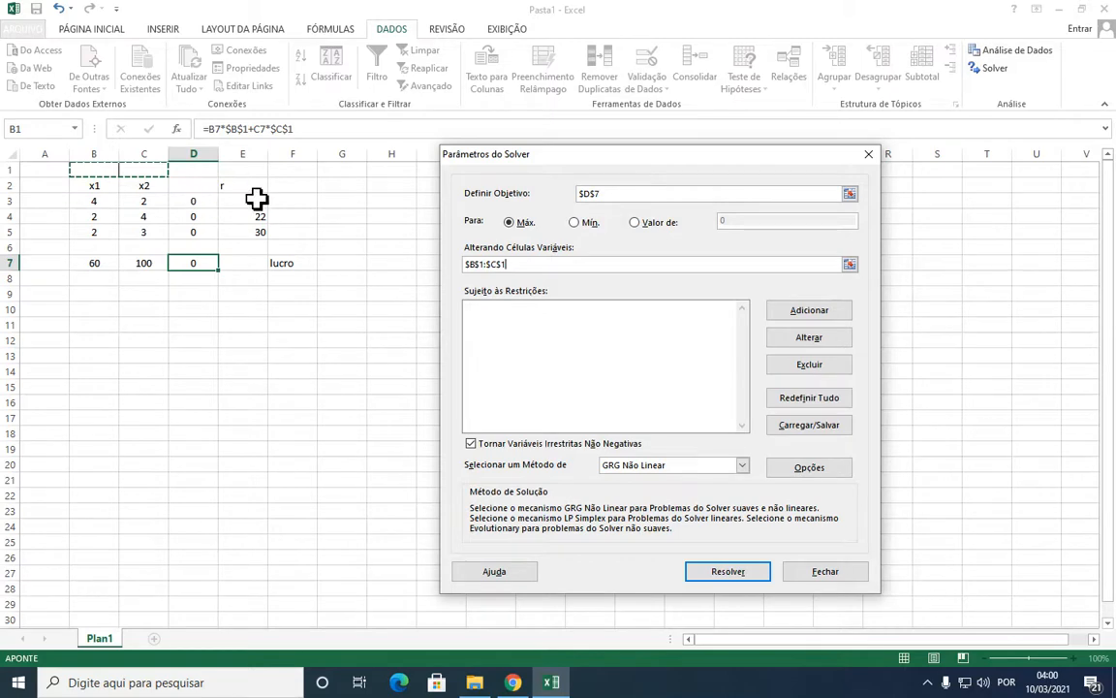
# Step: Add the Solver constraint $D$3 <= $E$3 for the first resource row
pyautogui.click(818, 313)
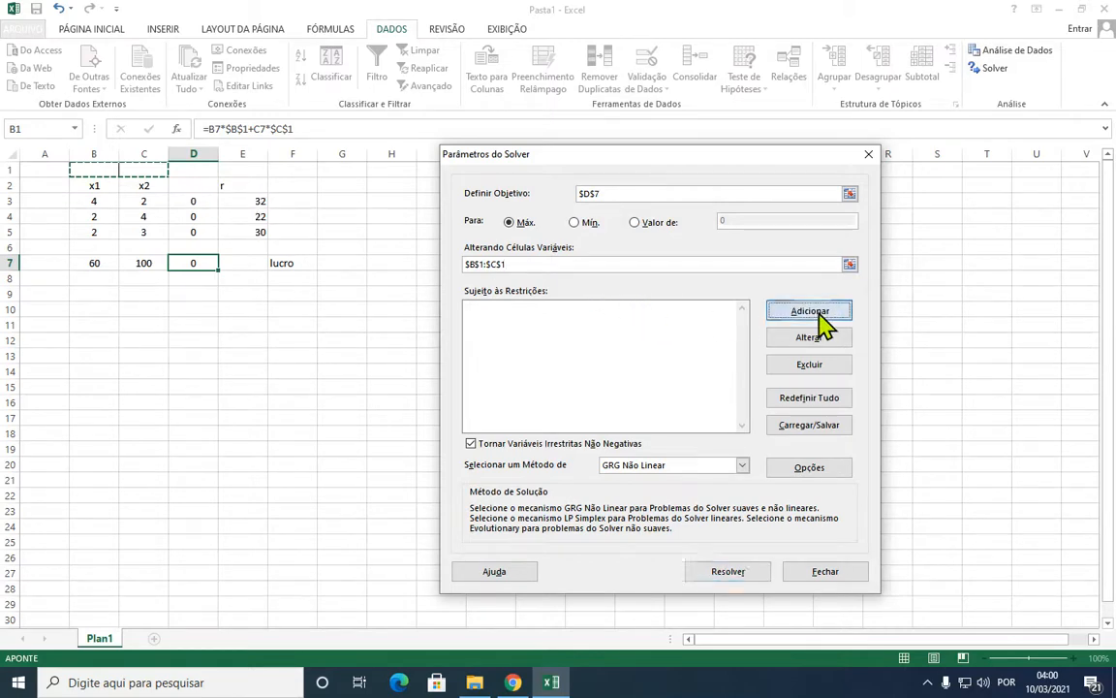
pyautogui.click(204, 201)
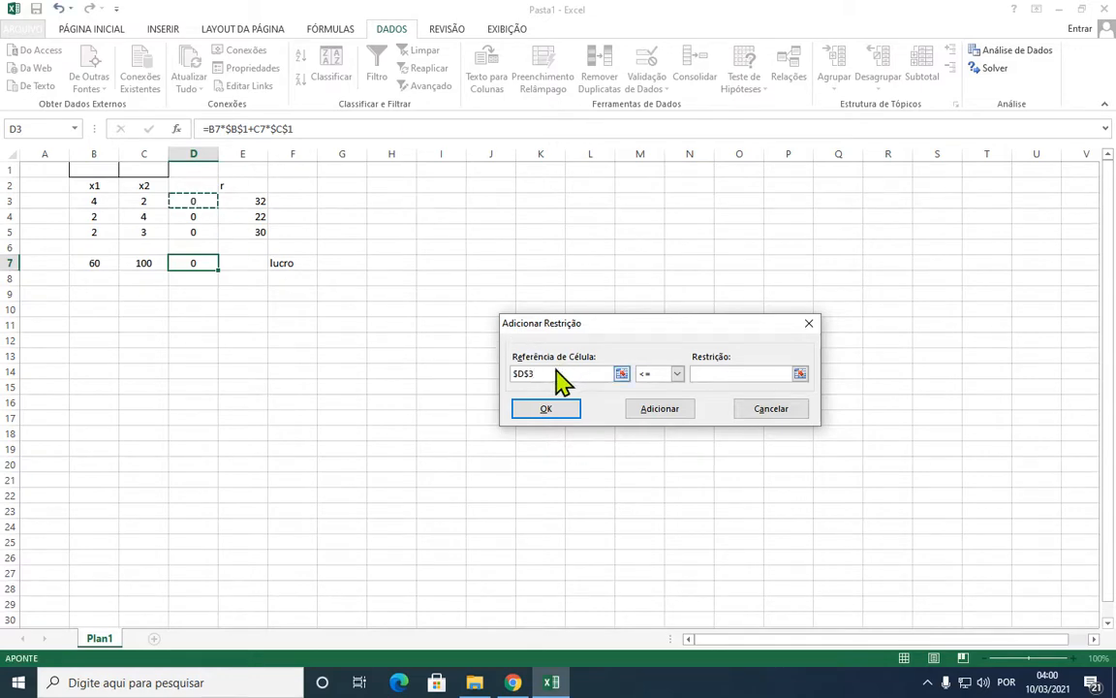
pyautogui.click(715, 373)
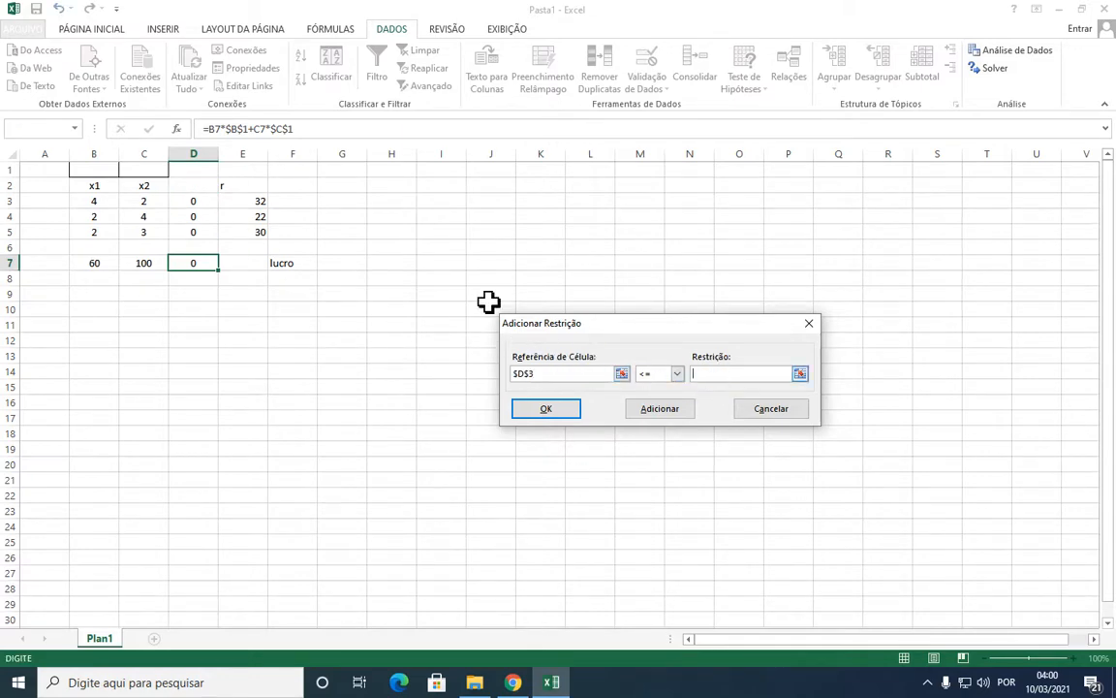
pyautogui.click(237, 199)
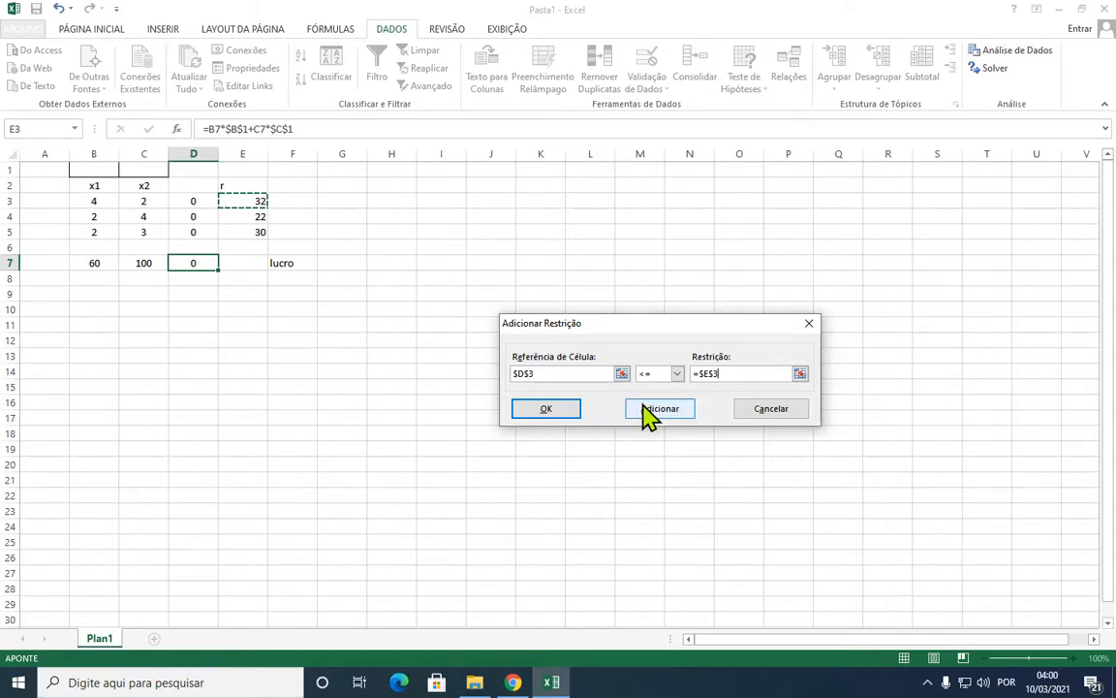
pyautogui.click(647, 408)
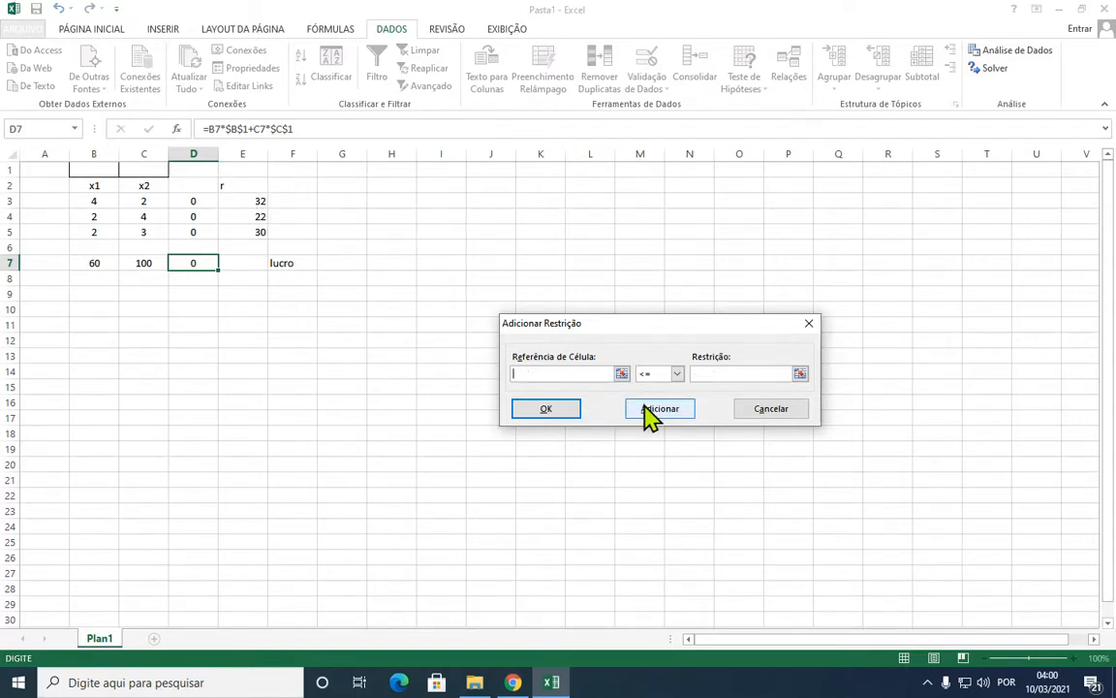
# Step: Add the Solver constraint $D$4 <= $E$4 for the second resource row
pyautogui.click(186, 217)
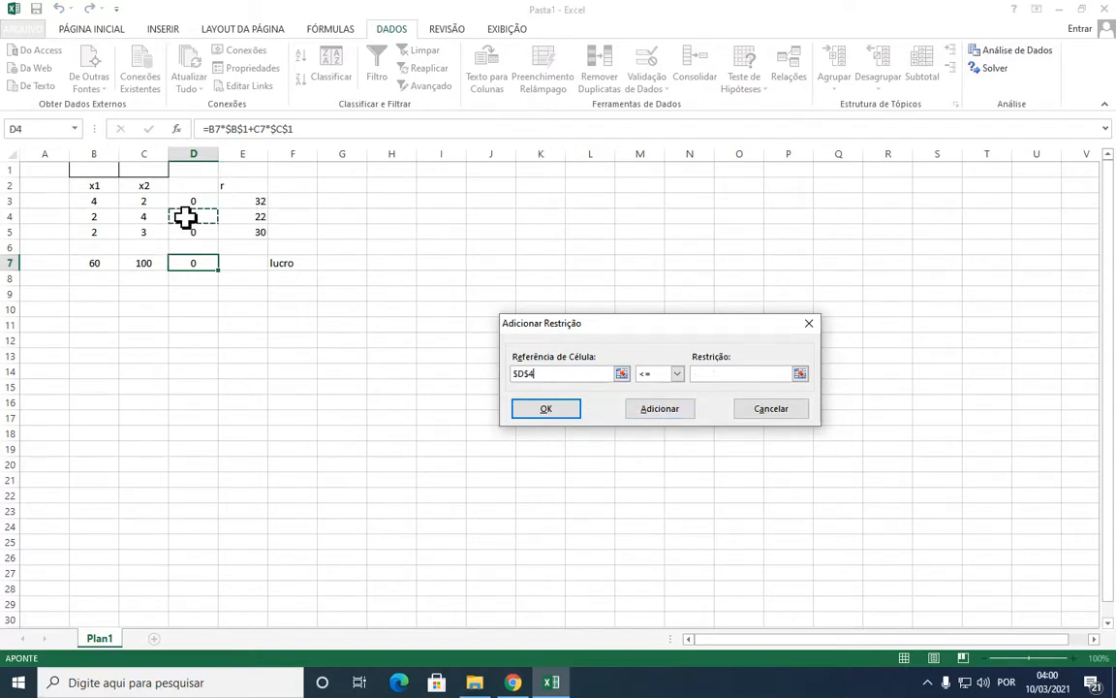
pyautogui.click(699, 374)
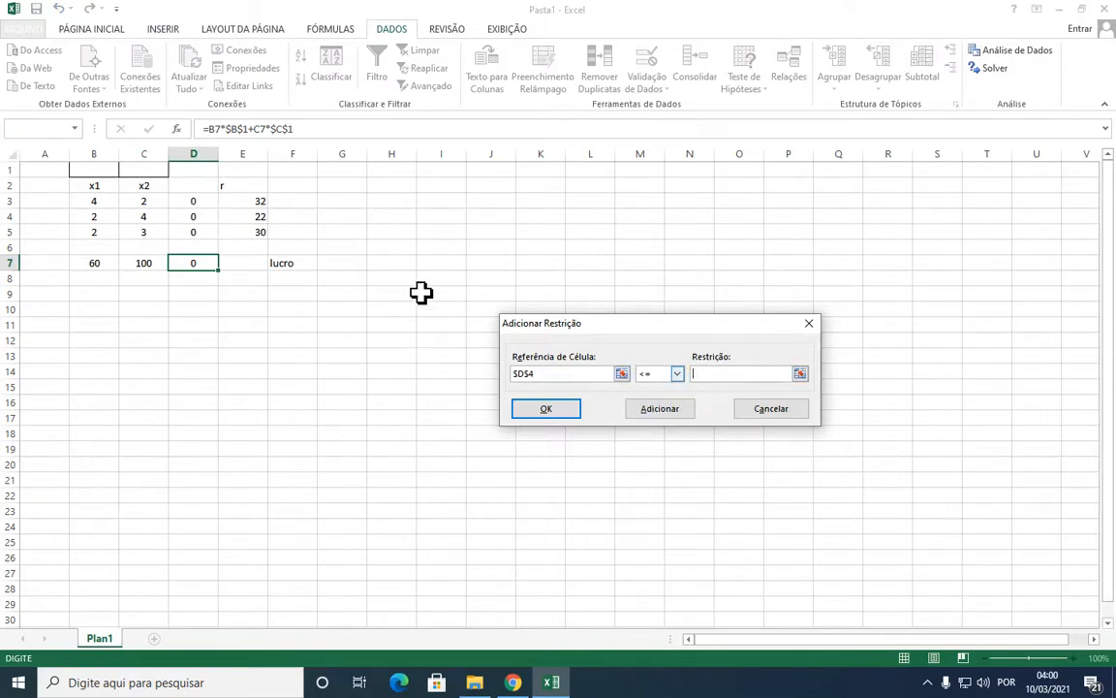
pyautogui.click(244, 217)
pyautogui.click(641, 411)
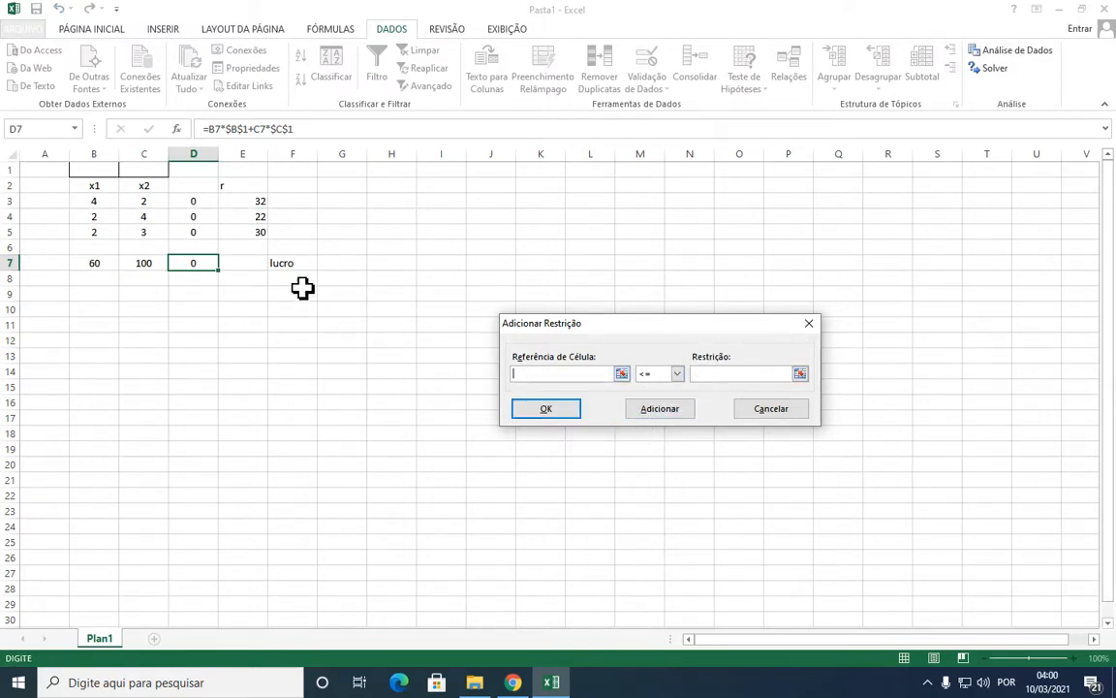
# Step: Add the Solver constraint $D$5 <= $E$5 for the third resource row and return to the Solver parameters
pyautogui.click(185, 232)
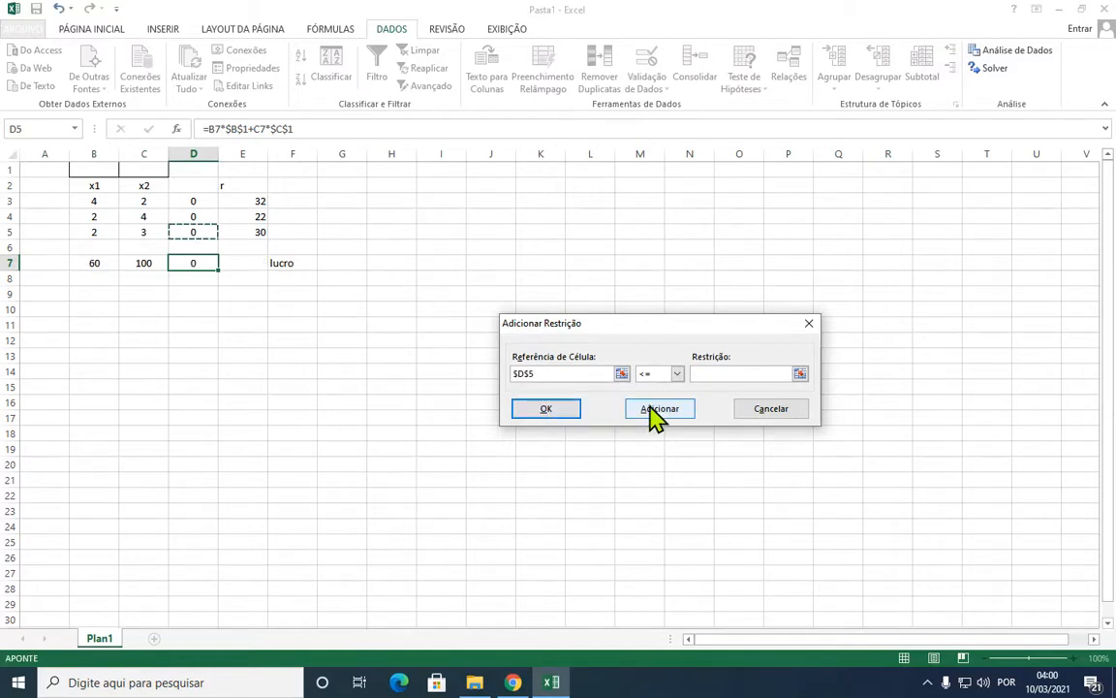
pyautogui.click(711, 374)
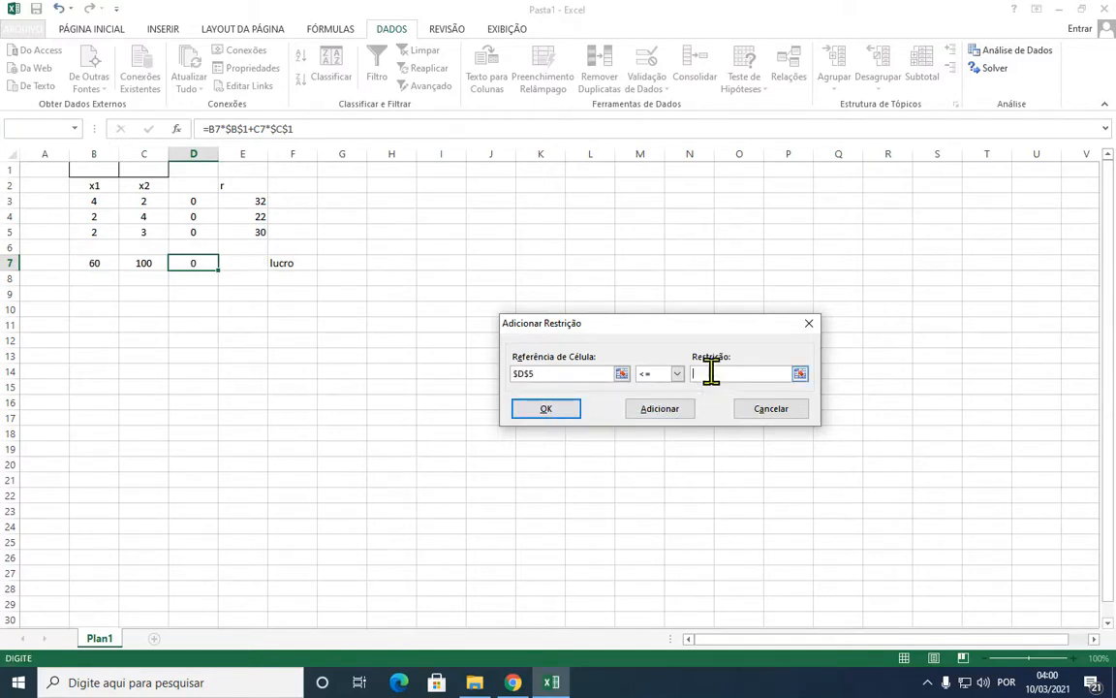
pyautogui.click(250, 232)
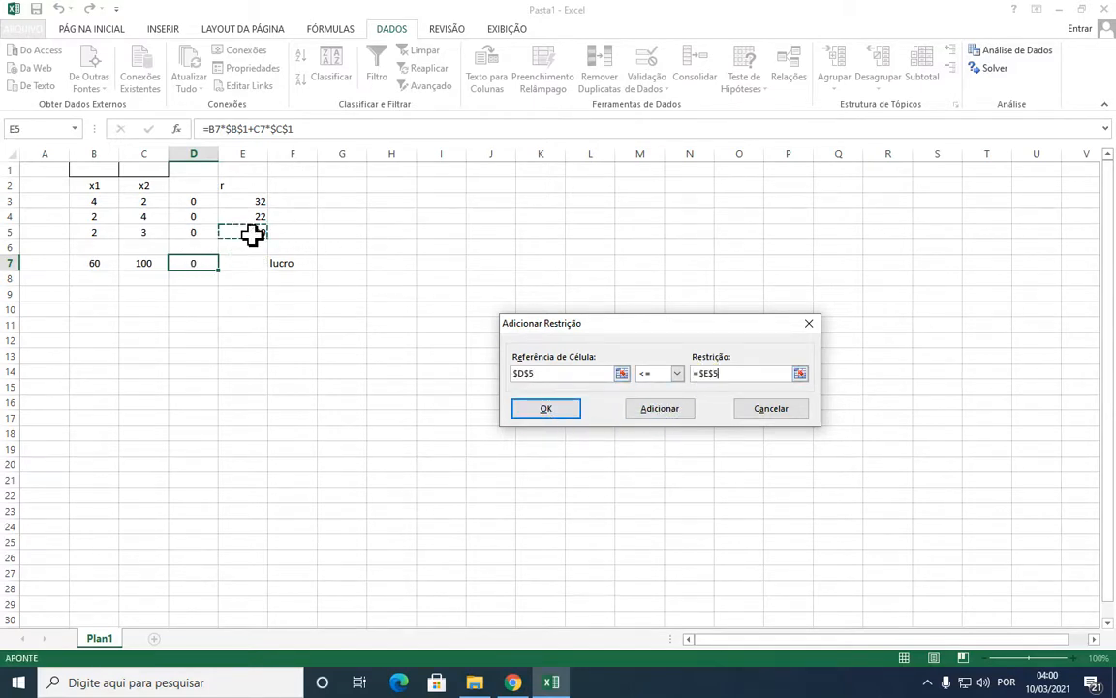
pyautogui.click(656, 408)
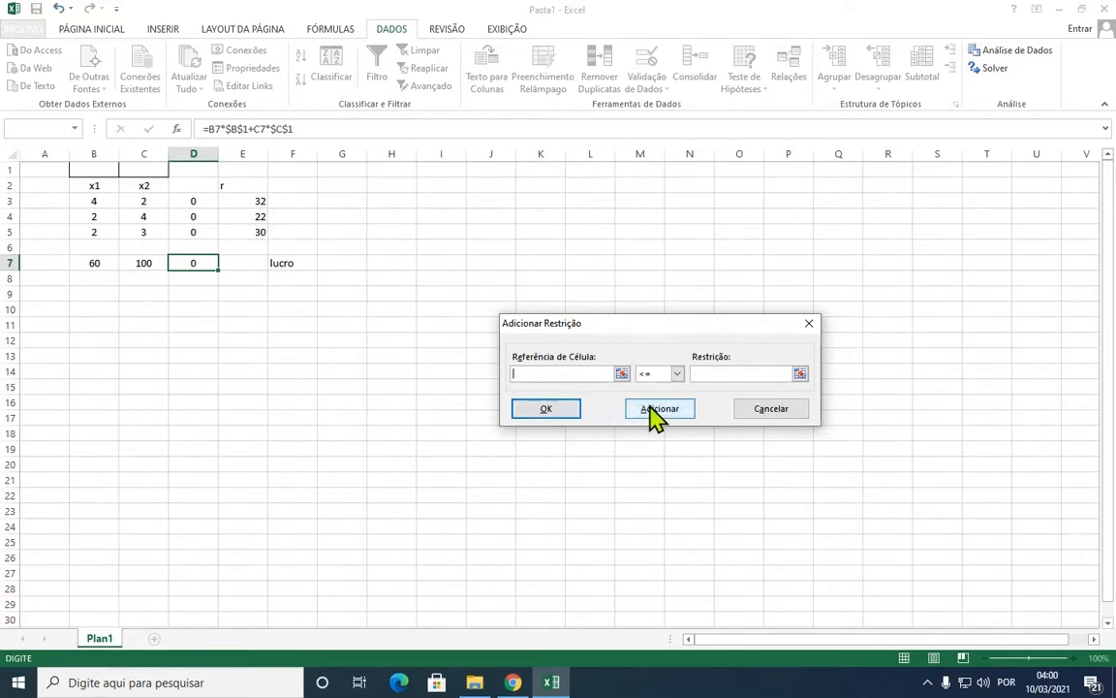
pyautogui.click(754, 411)
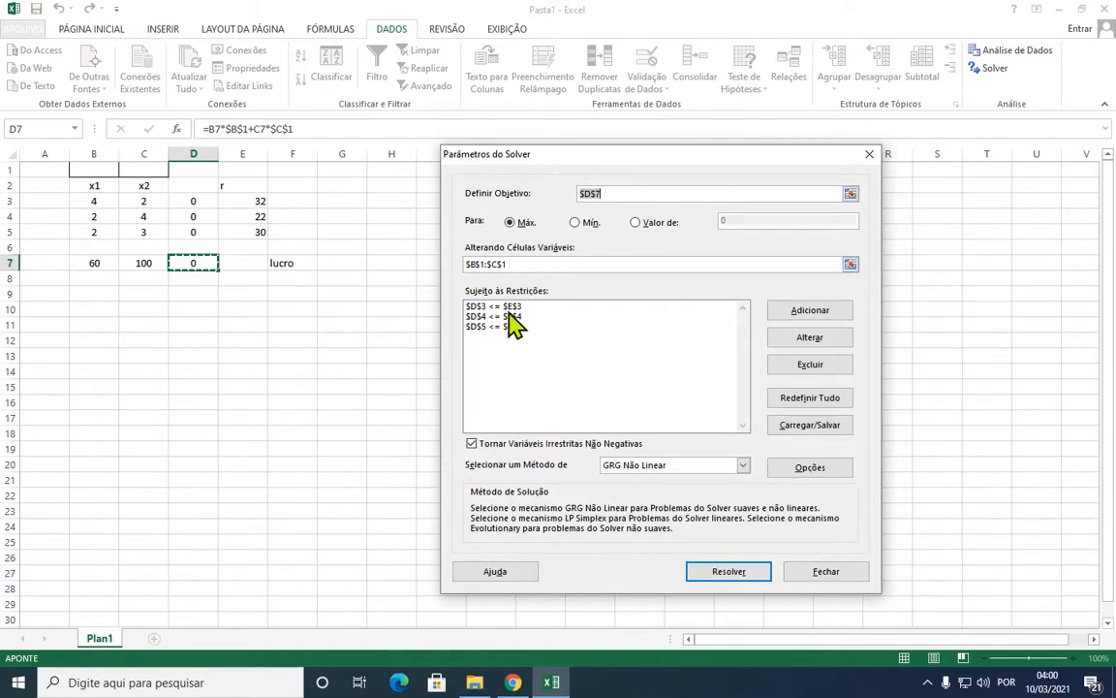
# Step: Keep unconstrained variables non-negative and choose LP Simplex as the solving method
pyautogui.click(473, 445)
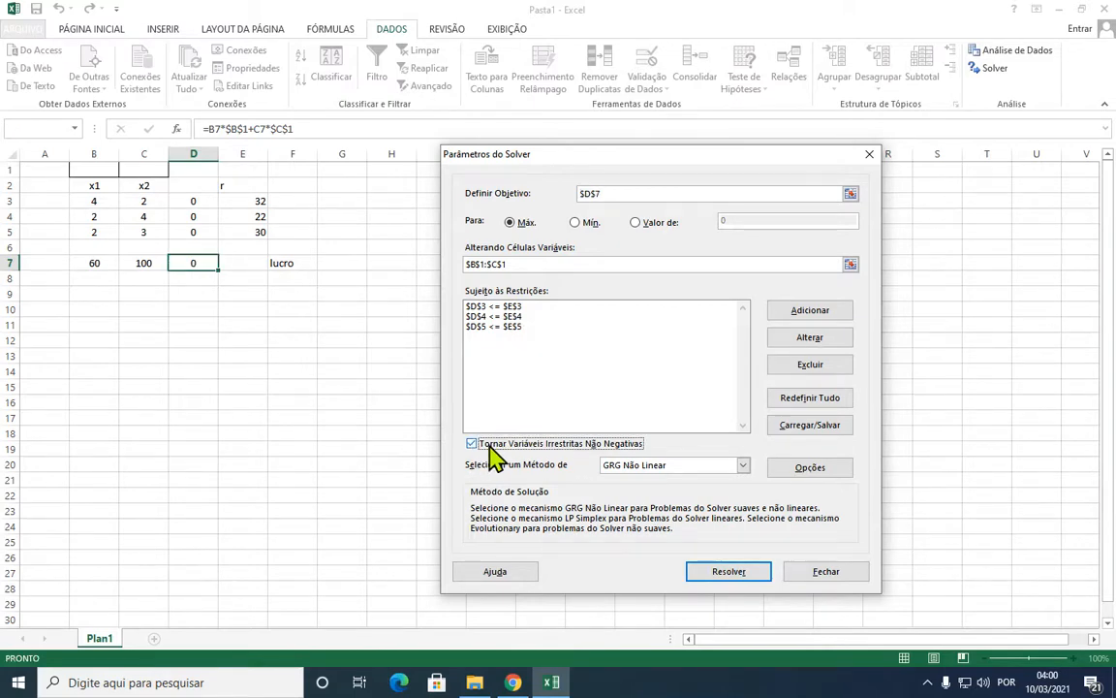
pyautogui.click(743, 466)
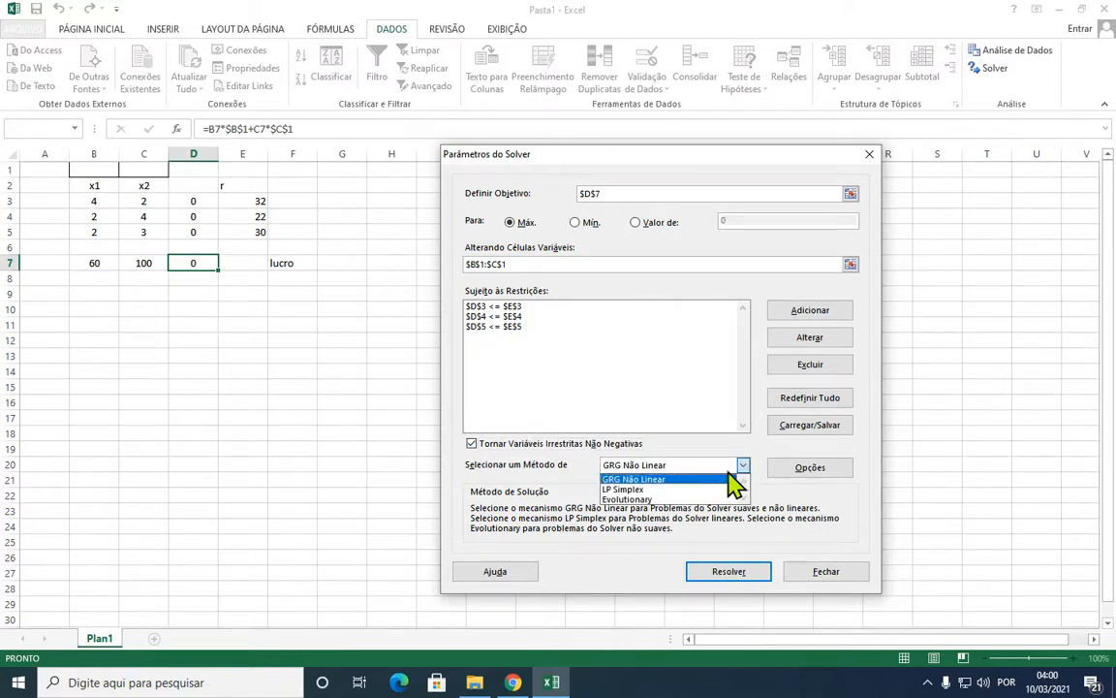
pyautogui.click(637, 492)
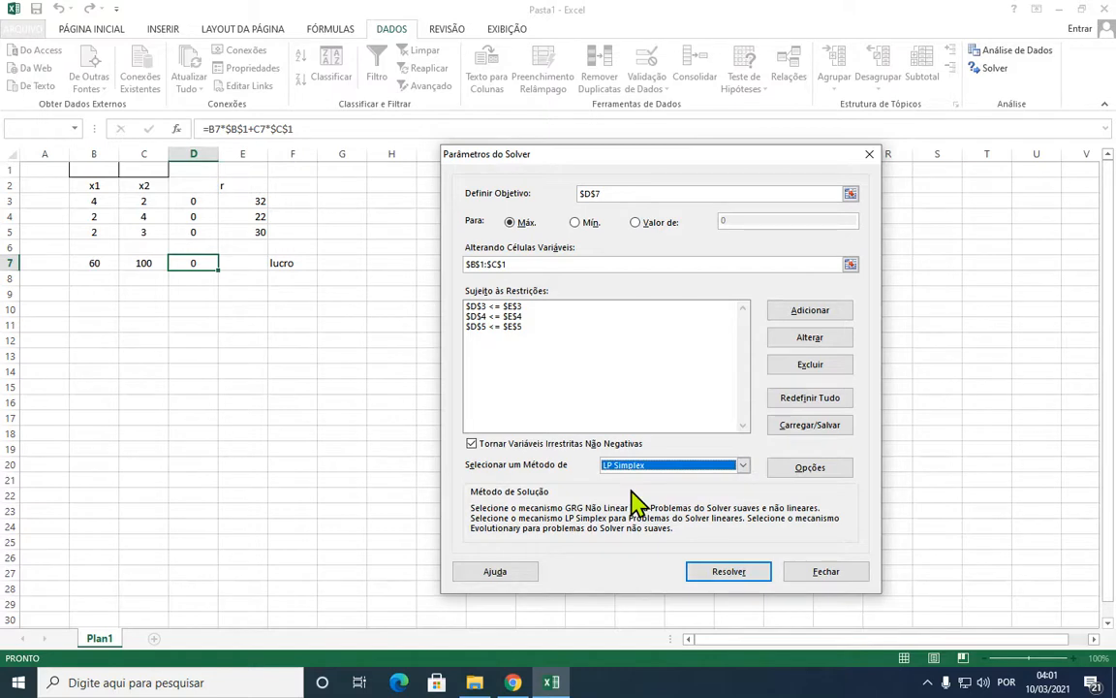
# Step: Review the Solver options without changing them, solve the model and keep the Solver solution
pyautogui.click(776, 473)
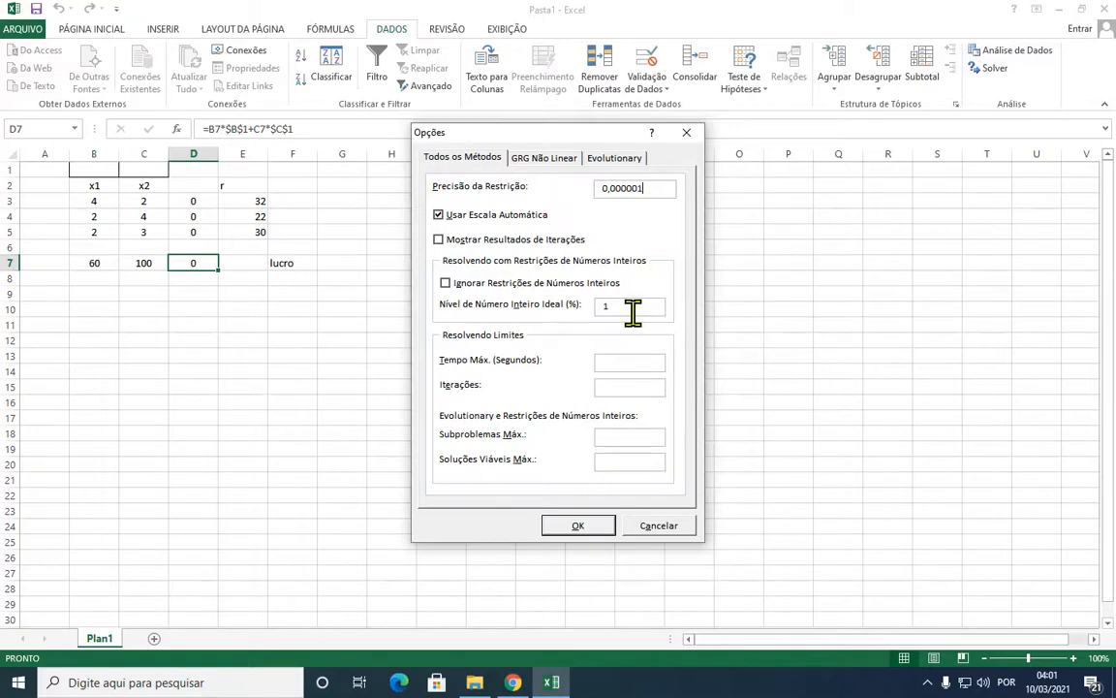
pyautogui.click(579, 523)
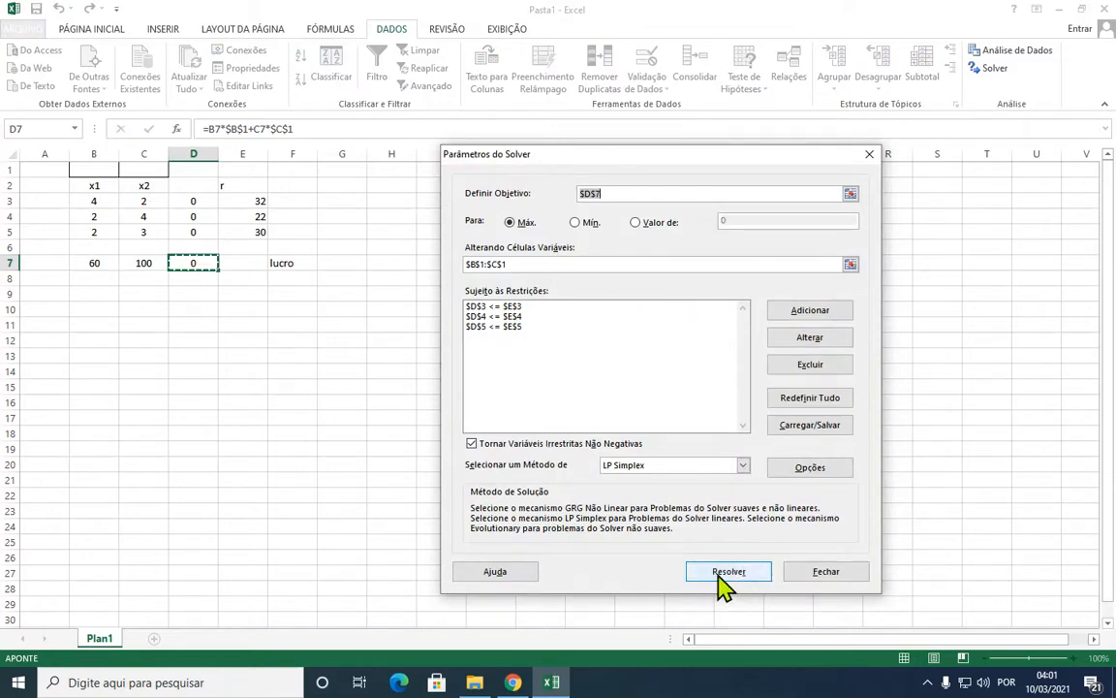
pyautogui.click(726, 572)
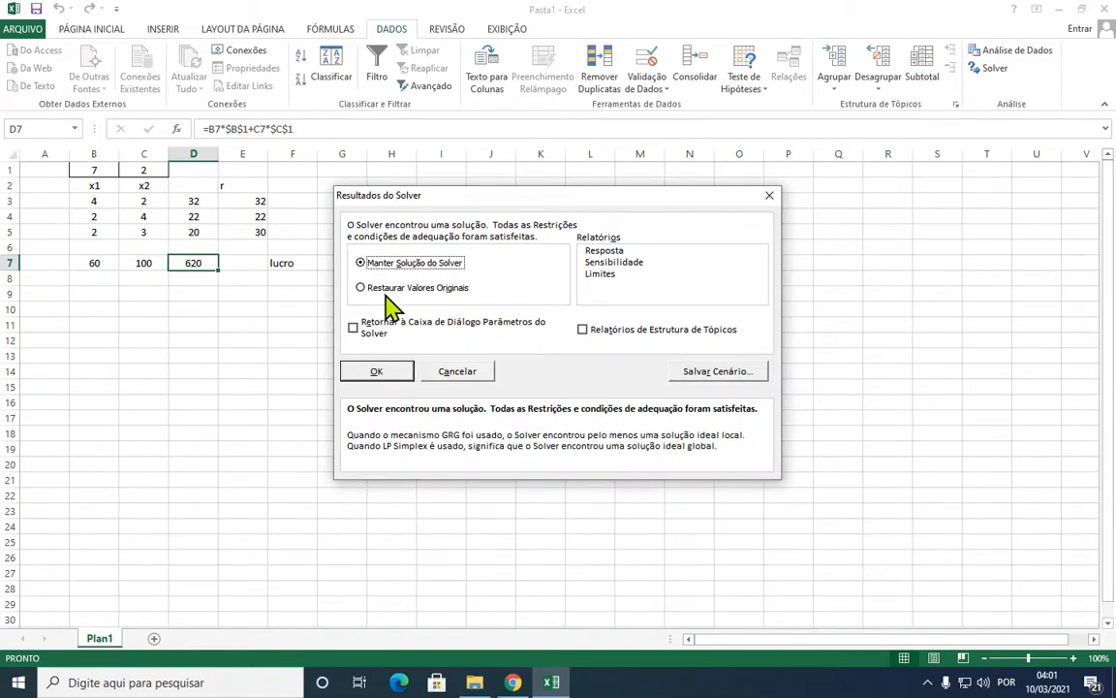
pyautogui.click(380, 371)
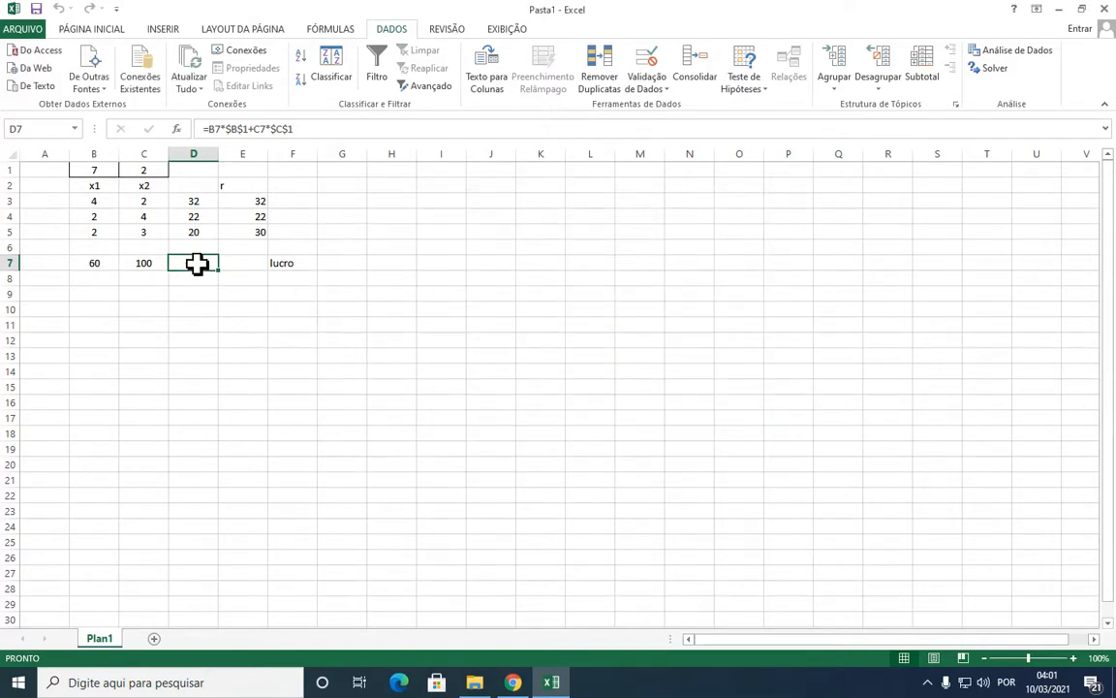
# Step: Examine the solved quantities for x1 and x2 in B1 and C1 and the profit formula's result in D7
pyautogui.click(101, 171)
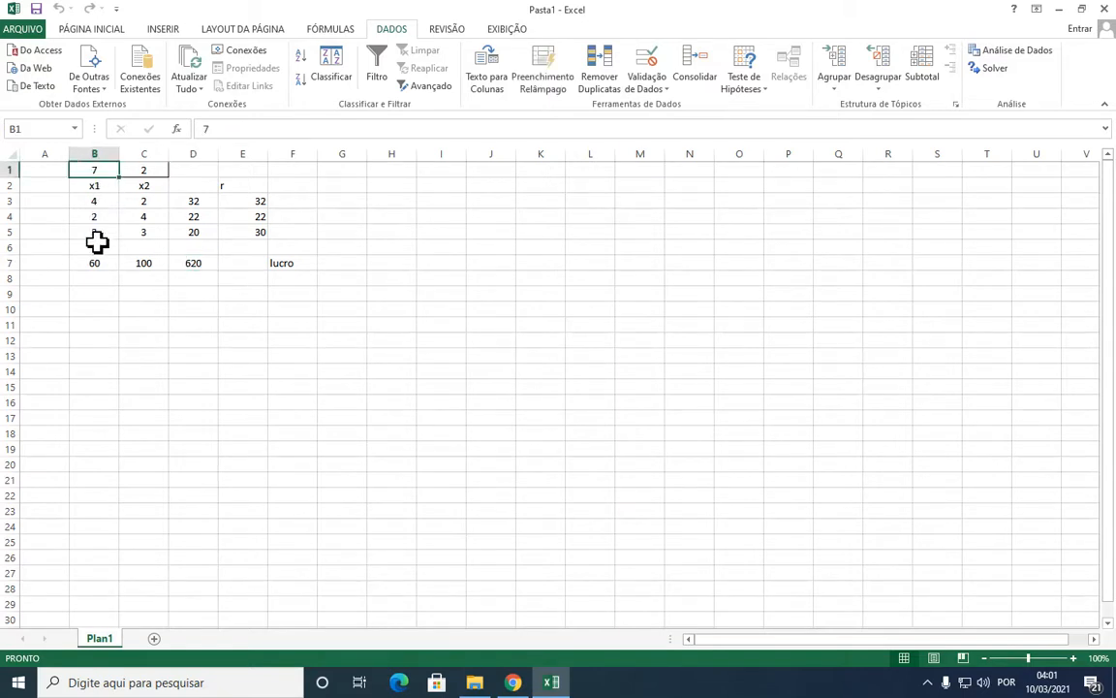
pyautogui.click(134, 170)
pyautogui.write('2')
pyautogui.hotkey('ctrl', 'Return')
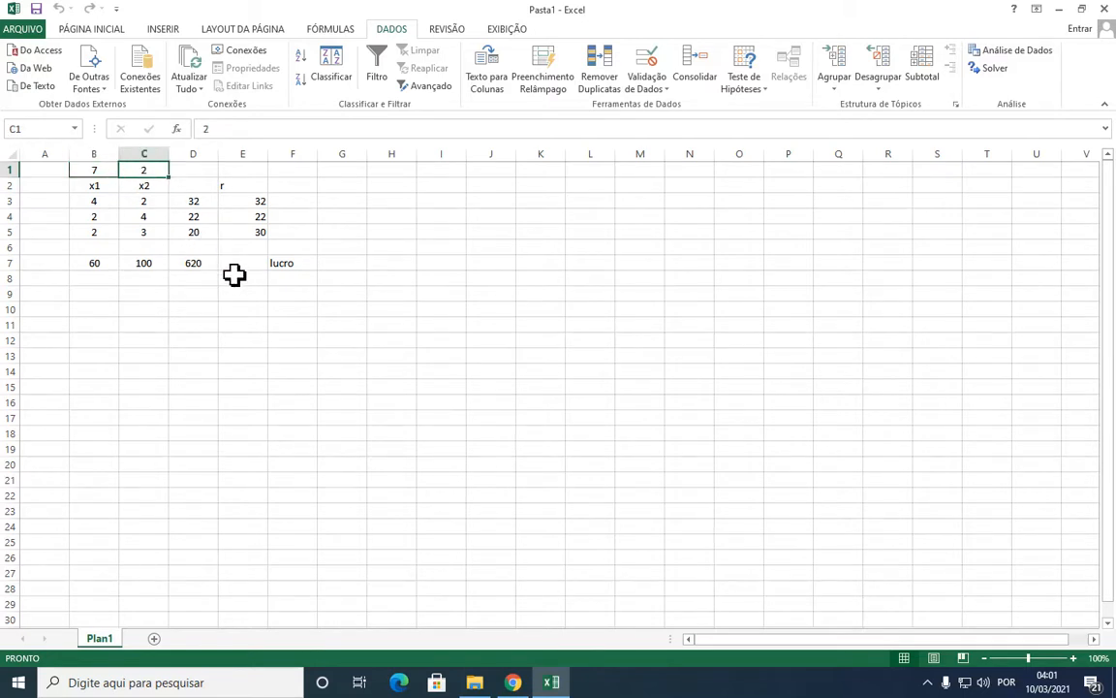
pyautogui.click(199, 265)
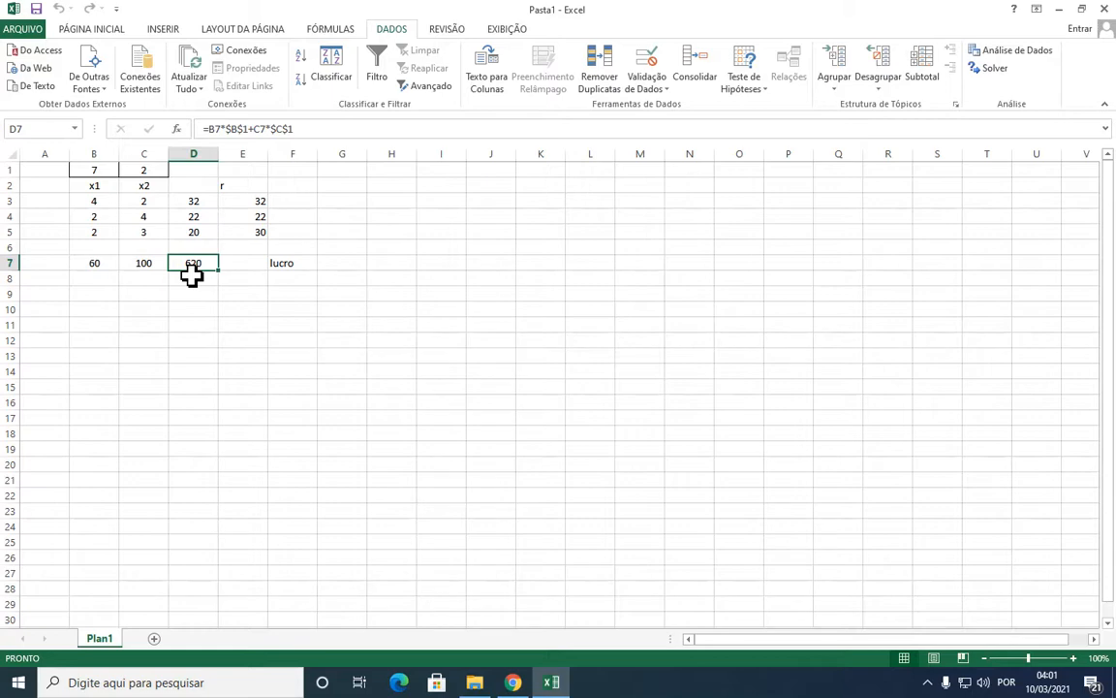
# Step: Switch to the untitled Google Slides presentation in Chrome showing the SIMPLEX minimization problem
pyautogui.click(511, 682)
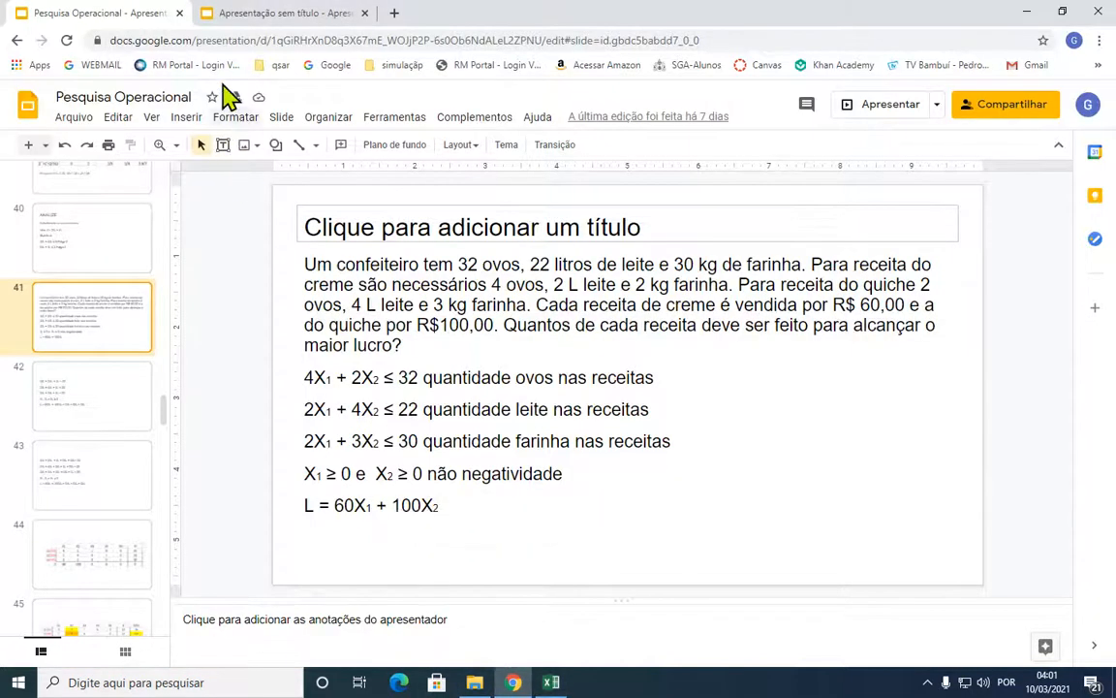
pyautogui.click(249, 13)
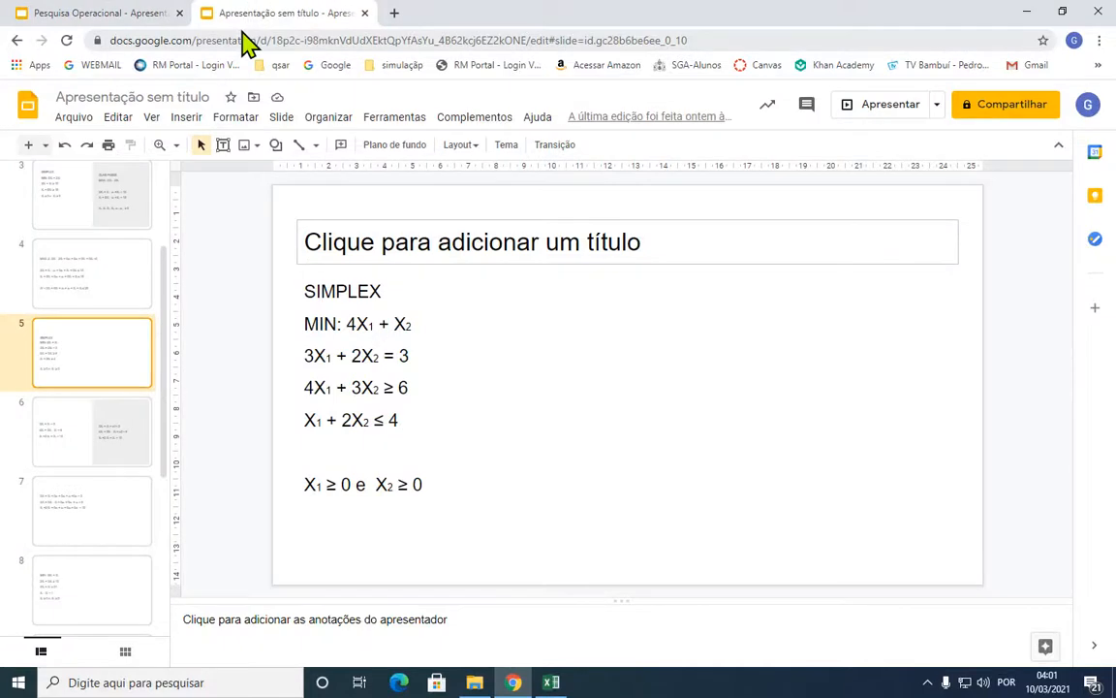